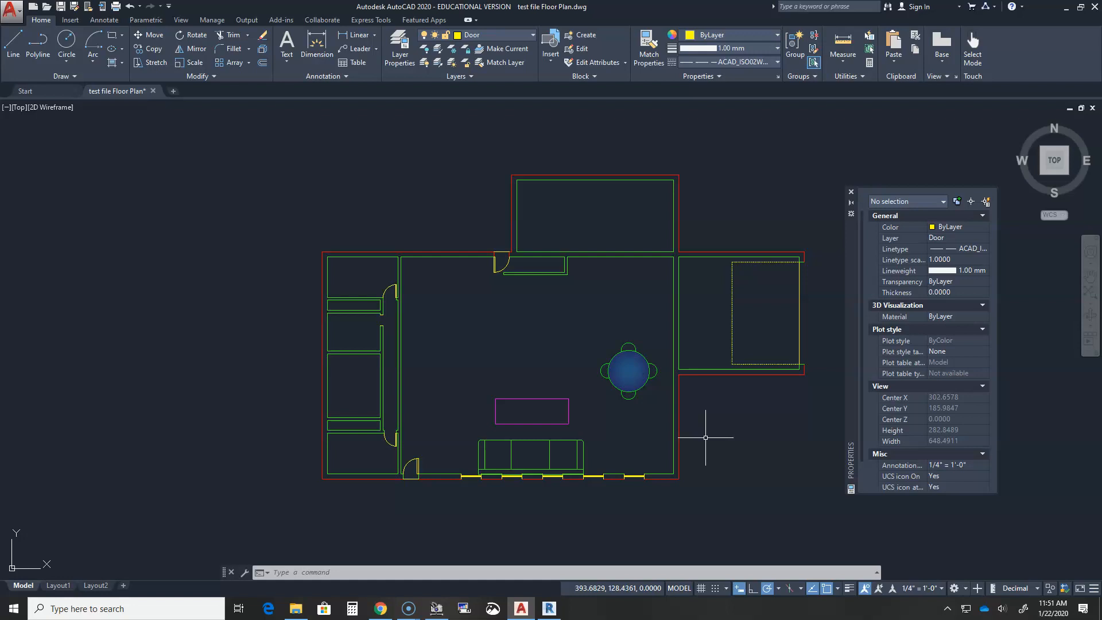
{"action": "scroll", "coordinate": [643, 409], "scroll_direction": "up", "scroll_amount": 6}
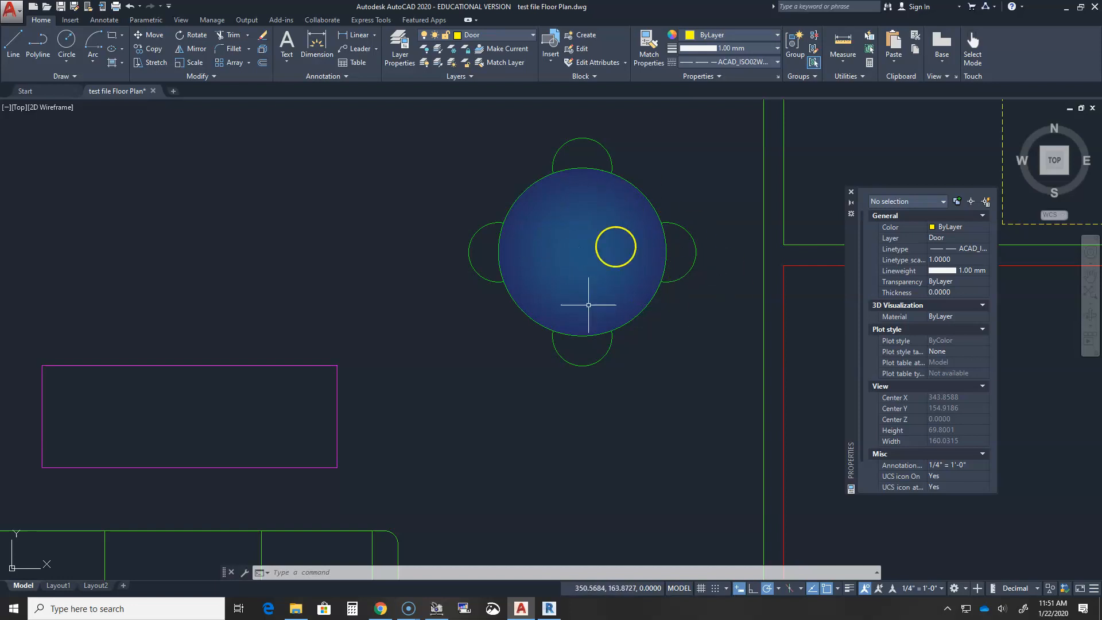
{"action": "scroll", "coordinate": [576, 413], "scroll_direction": "down", "scroll_amount": 4}
{"action": "middle_click_drag", "start_coordinate": [576, 414], "coordinate": [658, 429]}
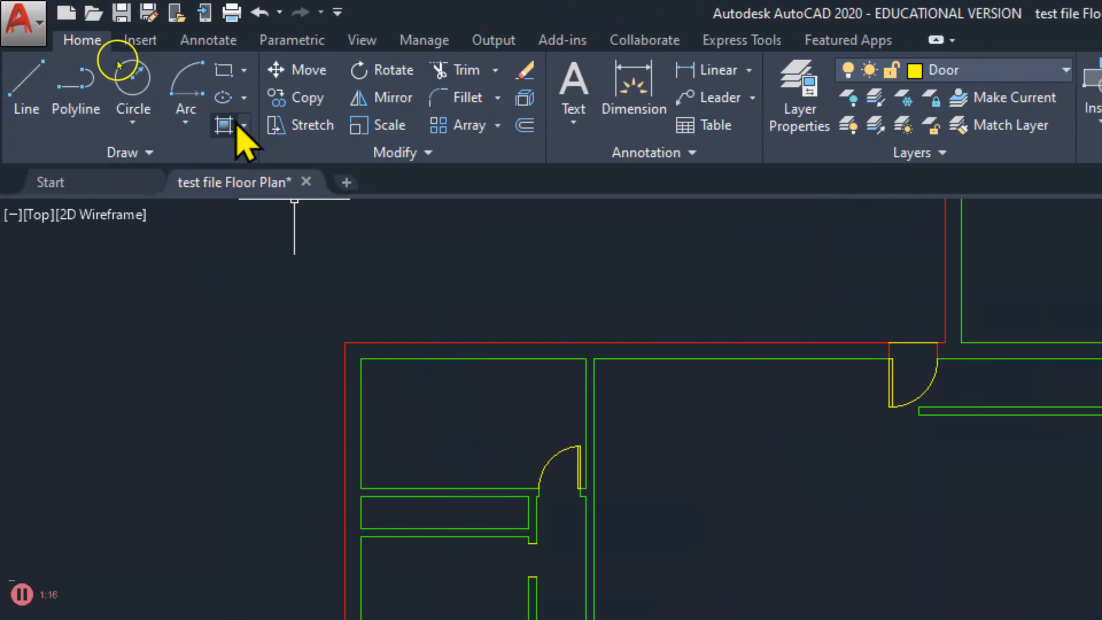
Step: Start a hatch and choose the AR-HBONE herringbone pattern from the predefined patterns
{"action": "left_click", "coordinate": [244, 126]}
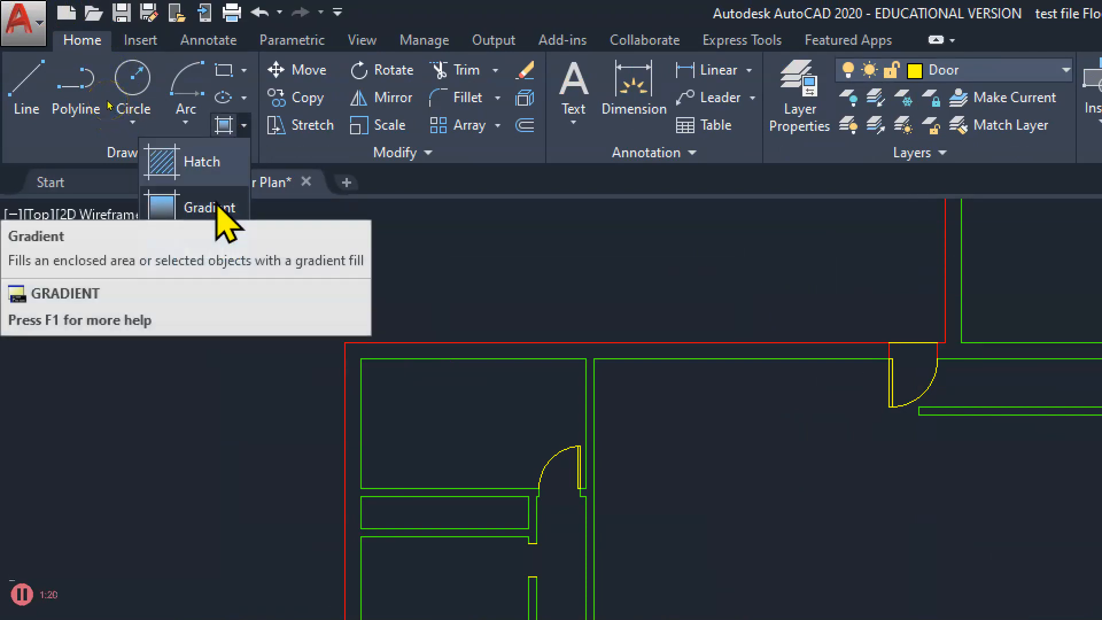
{"action": "left_click", "coordinate": [162, 161]}
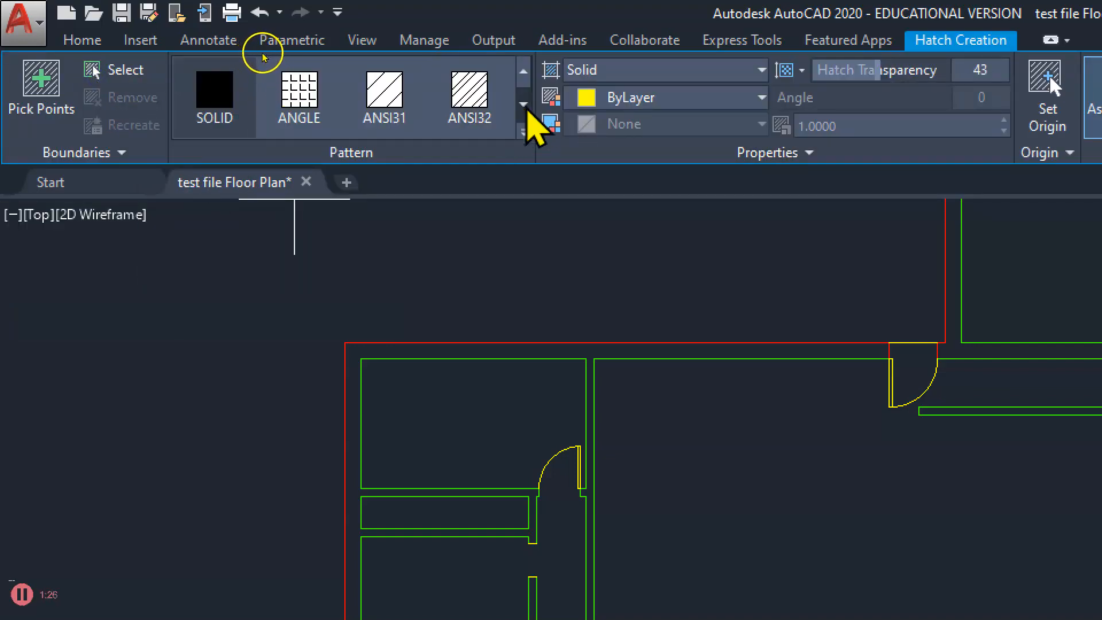
{"action": "left_click", "coordinate": [523, 105]}
{"action": "left_click", "coordinate": [523, 105]}
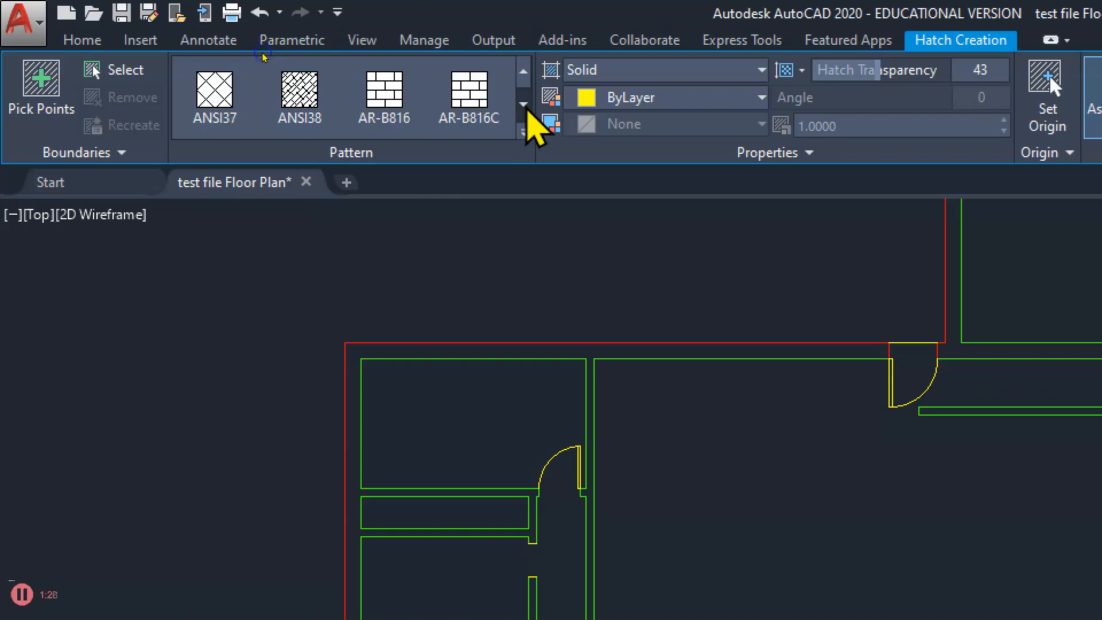
{"action": "left_click", "coordinate": [524, 105]}
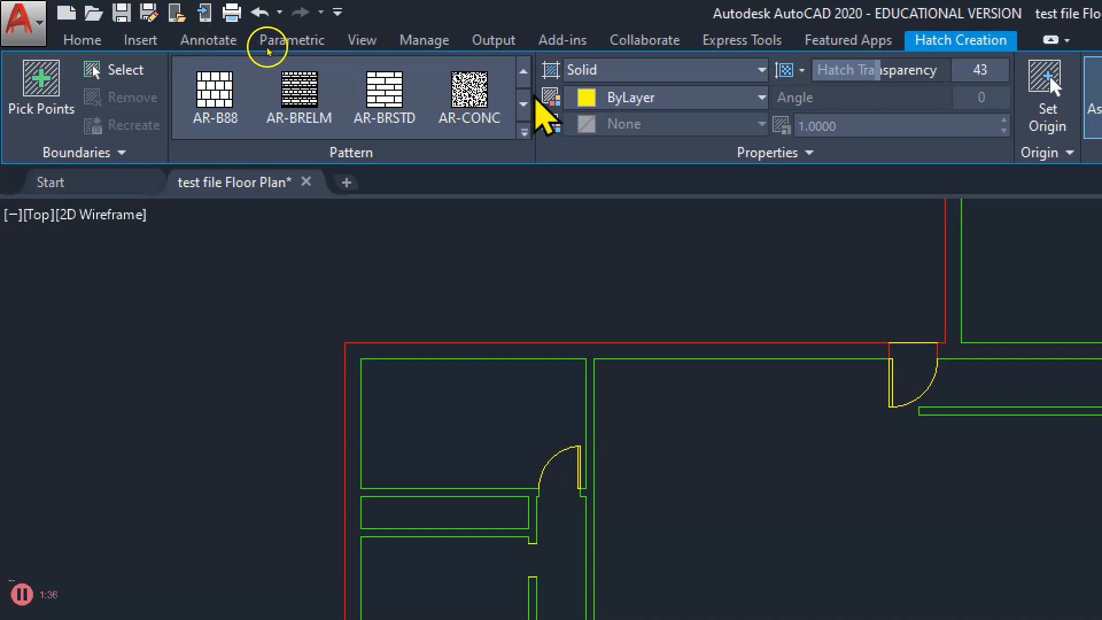
{"action": "left_click", "coordinate": [523, 105]}
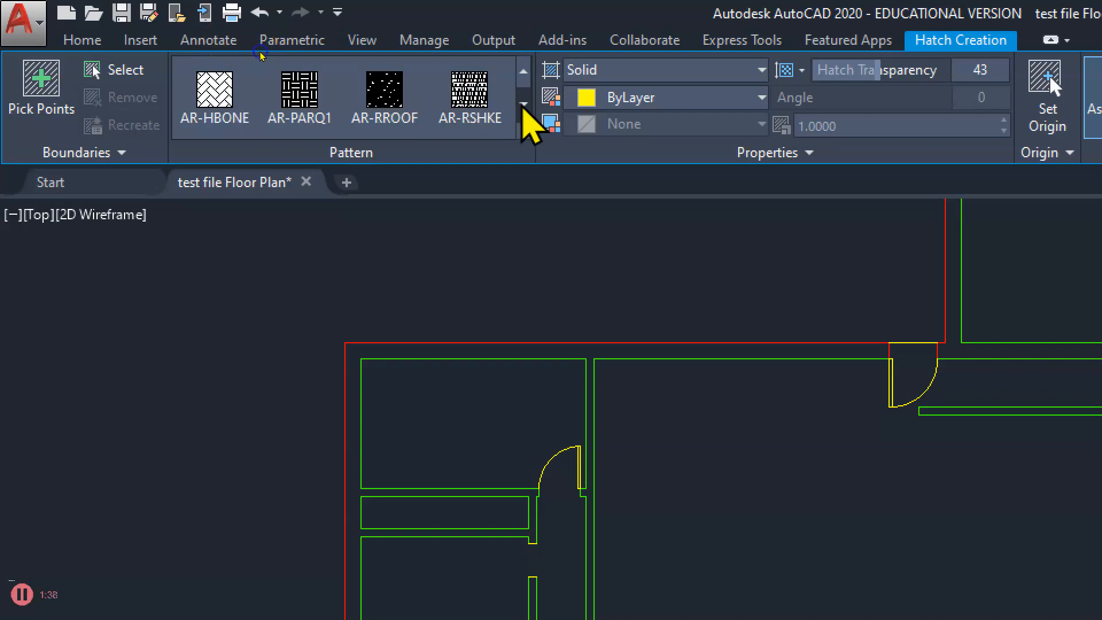
{"action": "left_click", "coordinate": [524, 106]}
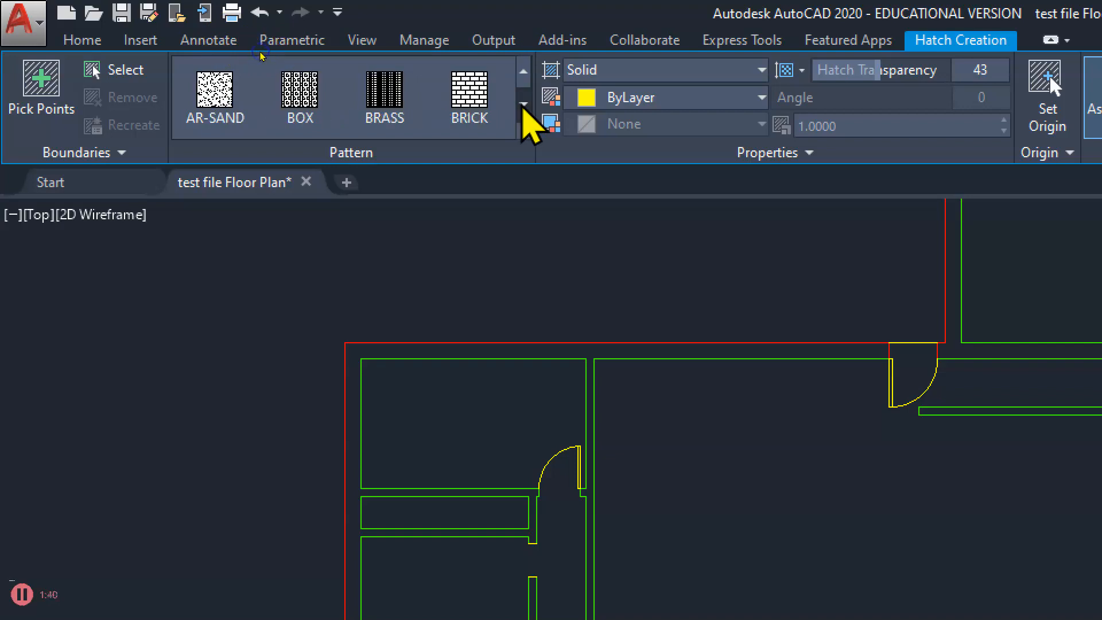
{"action": "left_click", "coordinate": [524, 72]}
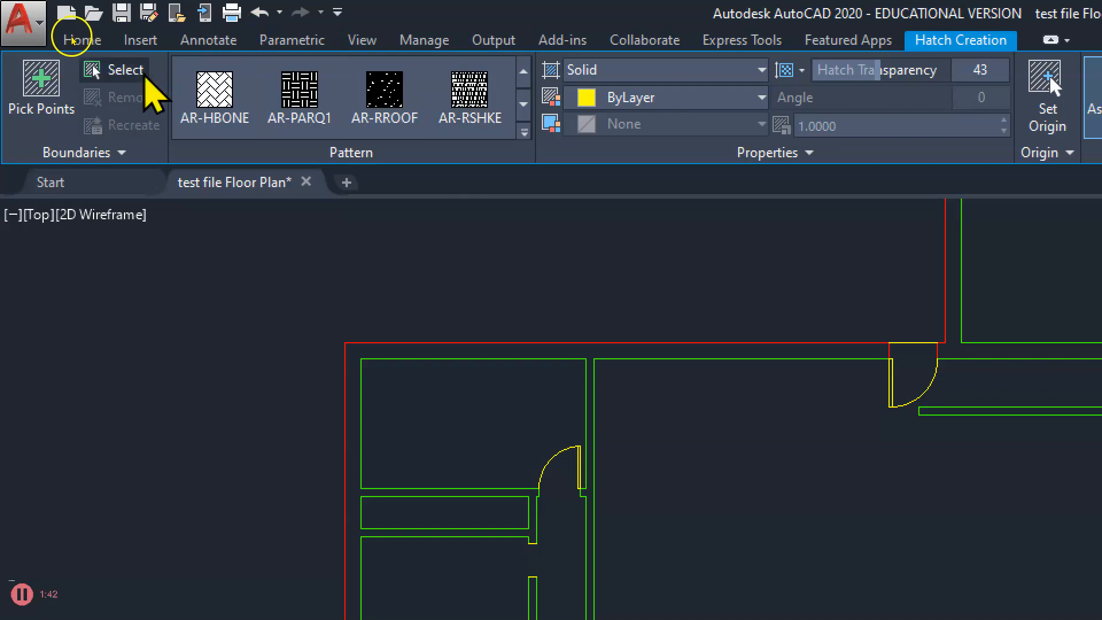
{"action": "left_click", "coordinate": [228, 96]}
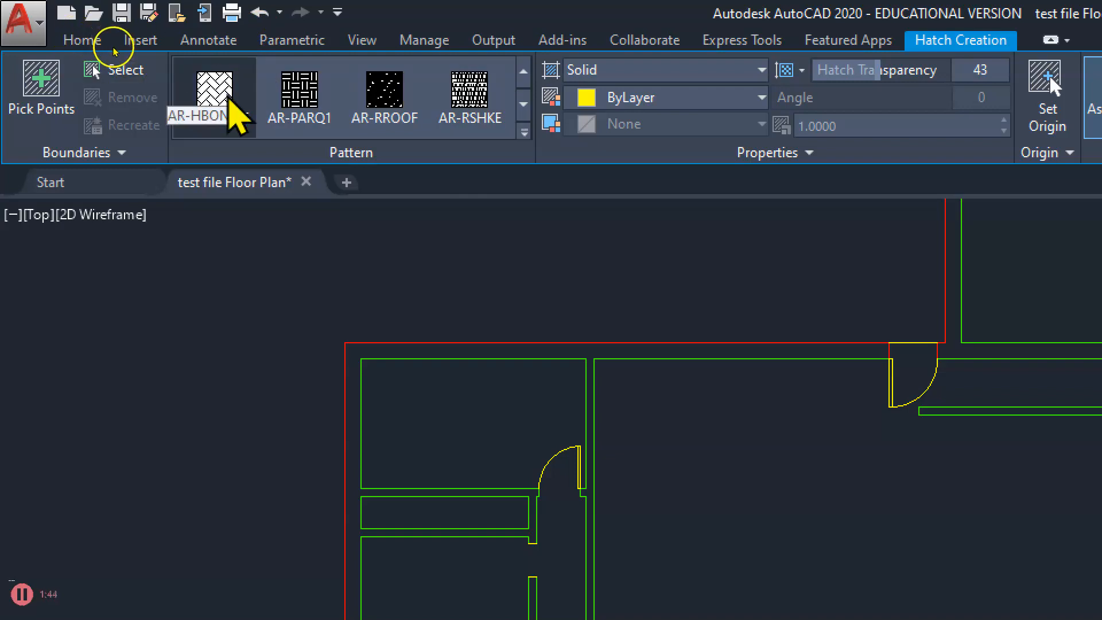
{"action": "left_click", "coordinate": [224, 90]}
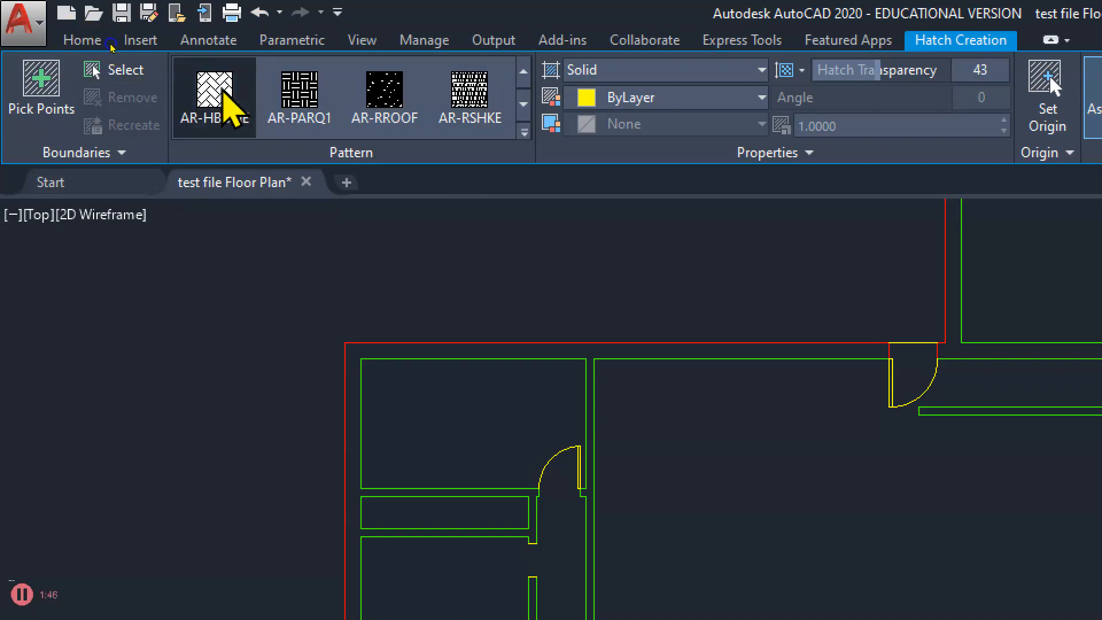
Step: Apply the herringbone hatch inside the magenta rectangle in front of the sofa
{"action": "scroll", "coordinate": [939, 516], "scroll_direction": "down", "scroll_amount": 2}
{"action": "scroll", "coordinate": [933, 505], "scroll_direction": "down", "scroll_amount": 3}
{"action": "middle_click_drag", "start_coordinate": [920, 505], "coordinate": [613, 433]}
{"action": "scroll", "coordinate": [679, 467], "scroll_direction": "up", "scroll_amount": 1}
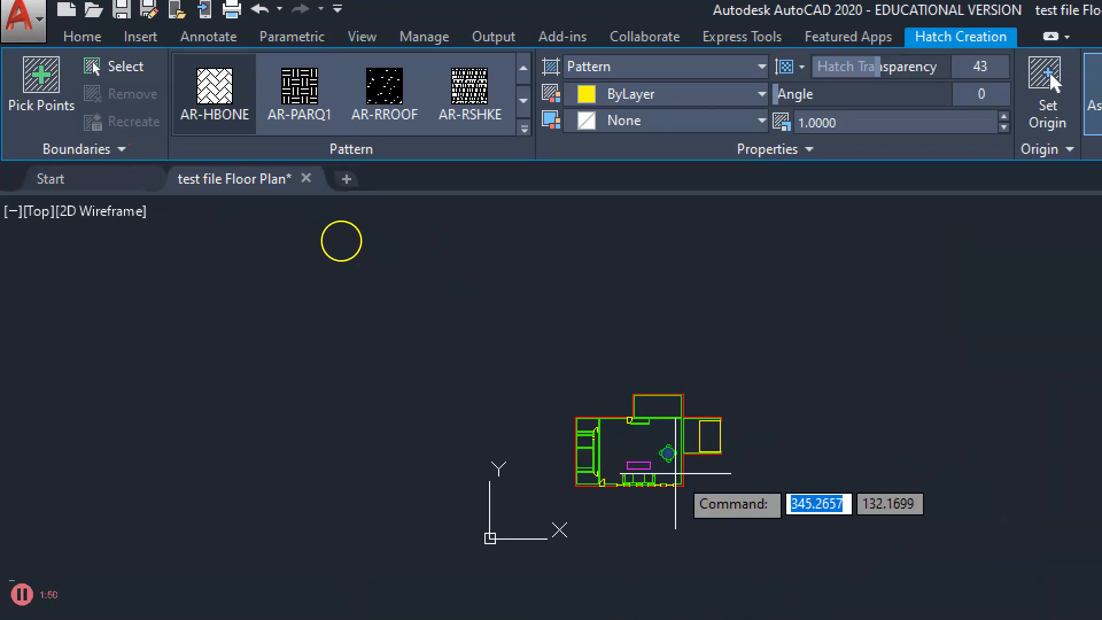
{"action": "scroll", "coordinate": [677, 472], "scroll_direction": "up", "scroll_amount": 4}
{"action": "scroll", "coordinate": [492, 435], "scroll_direction": "up", "scroll_amount": 2}
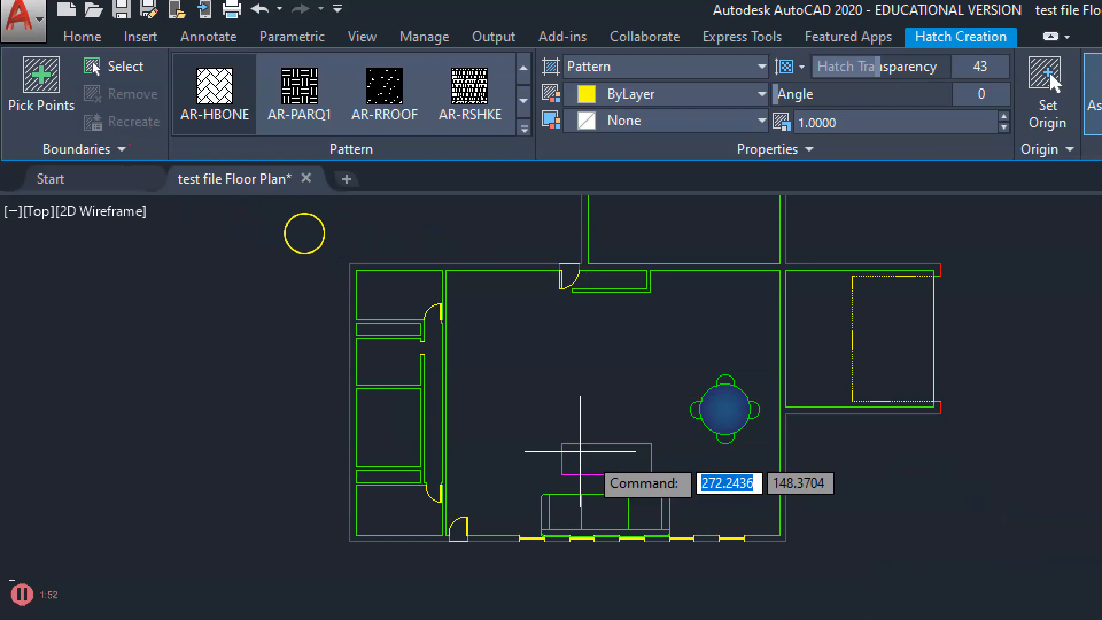
{"action": "scroll", "coordinate": [602, 450], "scroll_direction": "up", "scroll_amount": 3}
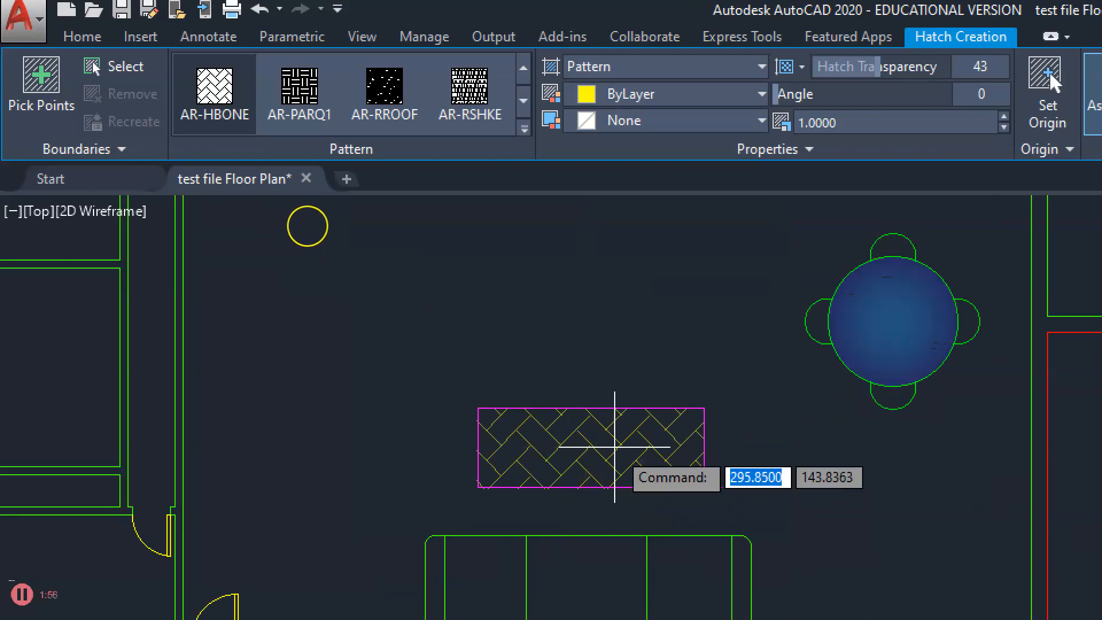
{"action": "left_click", "coordinate": [614, 447]}
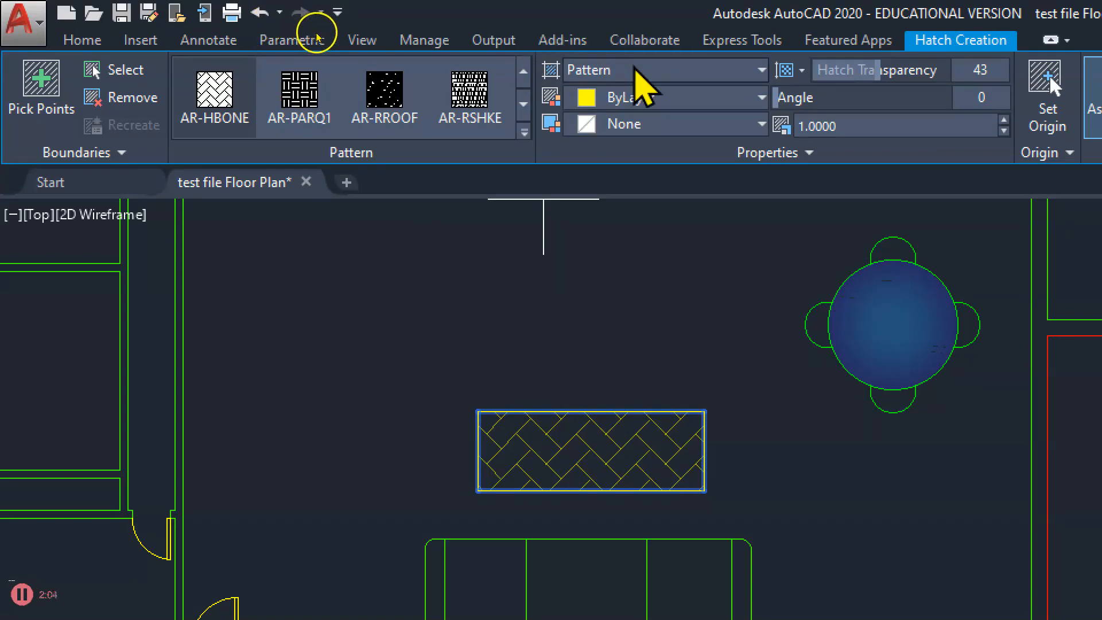
Step: Keep the rectangle's hatch type as Pattern, with hatch color 242,103,34 and background color 248,153,30
{"action": "left_click", "coordinate": [649, 70]}
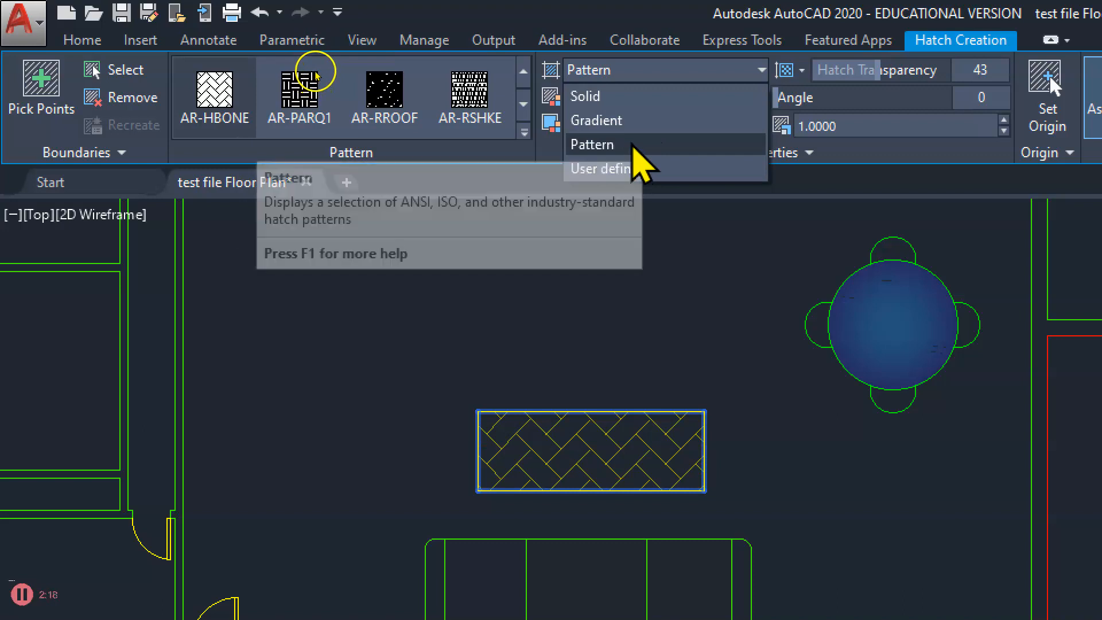
{"action": "left_click", "coordinate": [635, 151]}
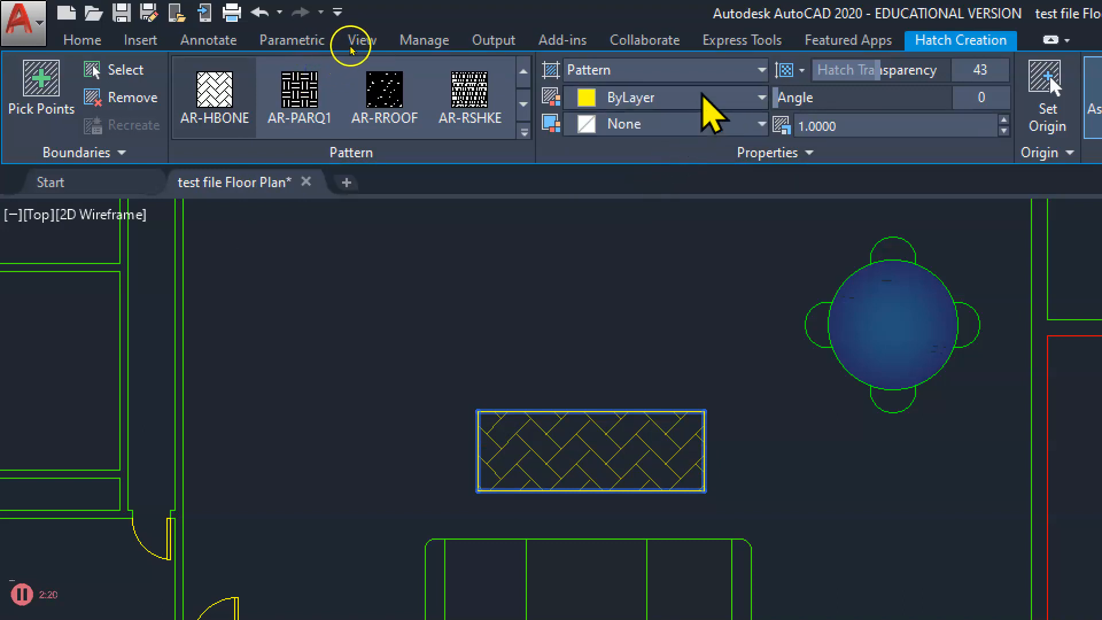
{"action": "left_click", "coordinate": [702, 98]}
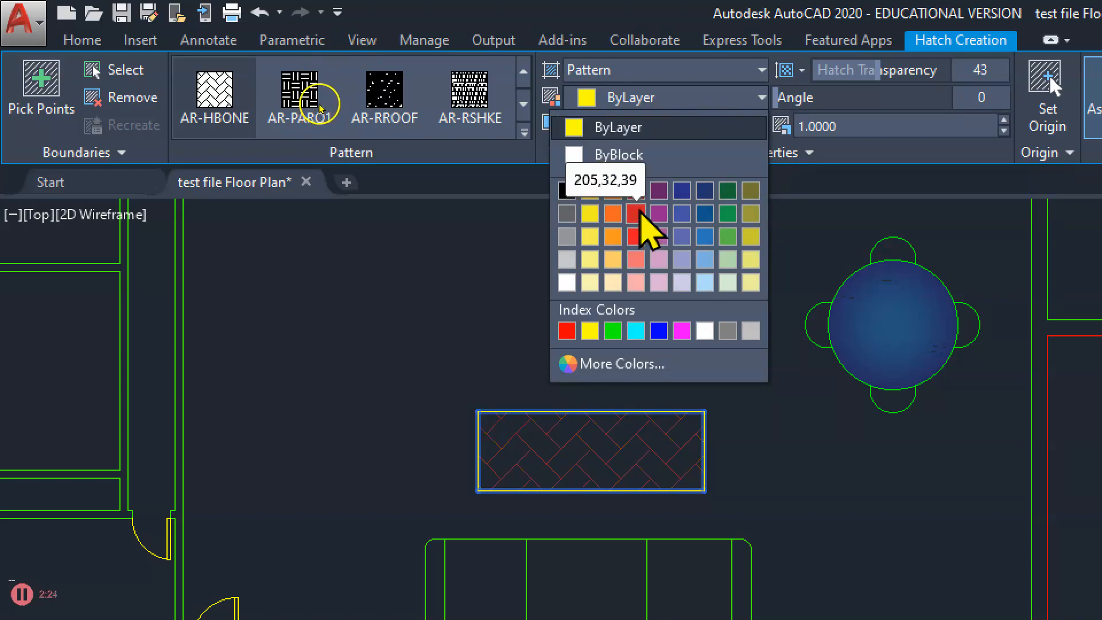
{"action": "left_click", "coordinate": [613, 214]}
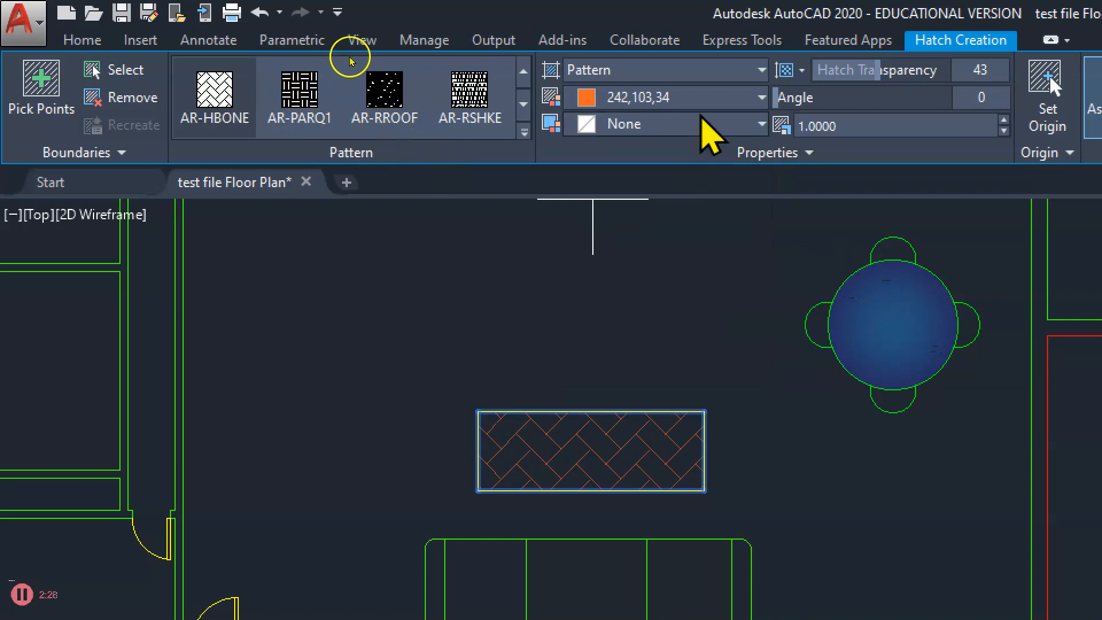
{"action": "left_click", "coordinate": [703, 122]}
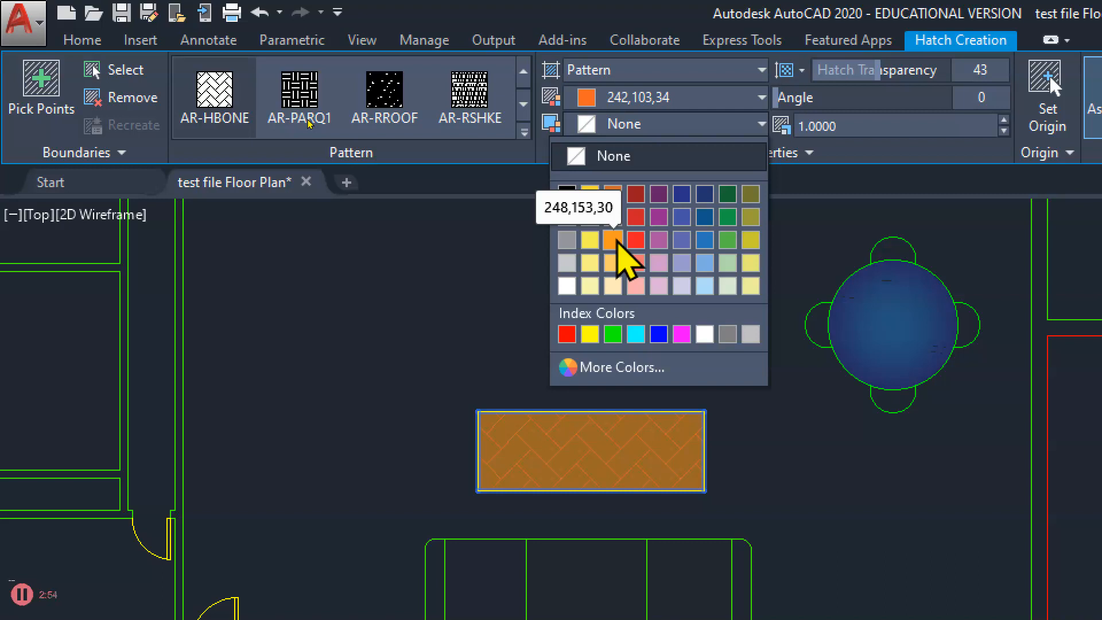
{"action": "left_click", "coordinate": [616, 241]}
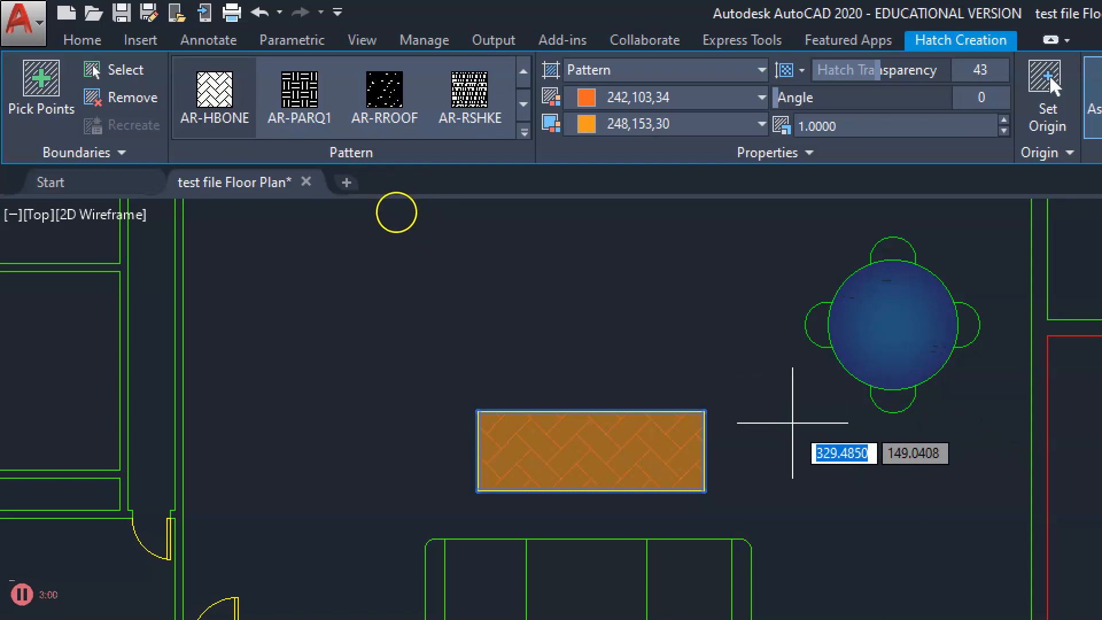
{"action": "middle_click_drag", "start_coordinate": [743, 281], "coordinate": [661, 267]}
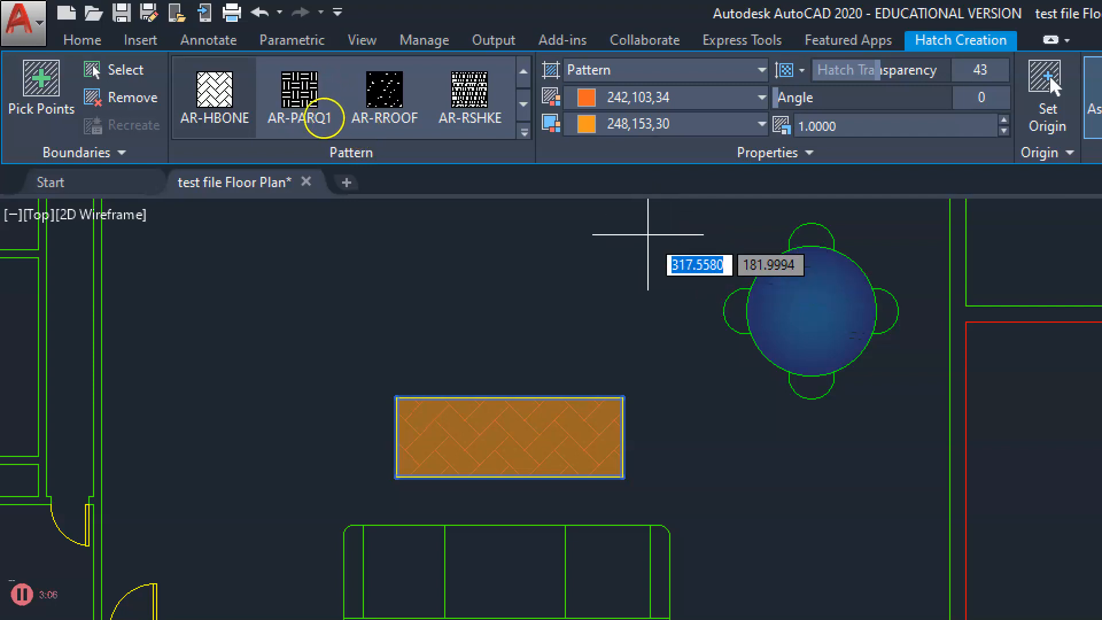
{"action": "scroll", "coordinate": [654, 229], "scroll_direction": "down", "scroll_amount": 3}
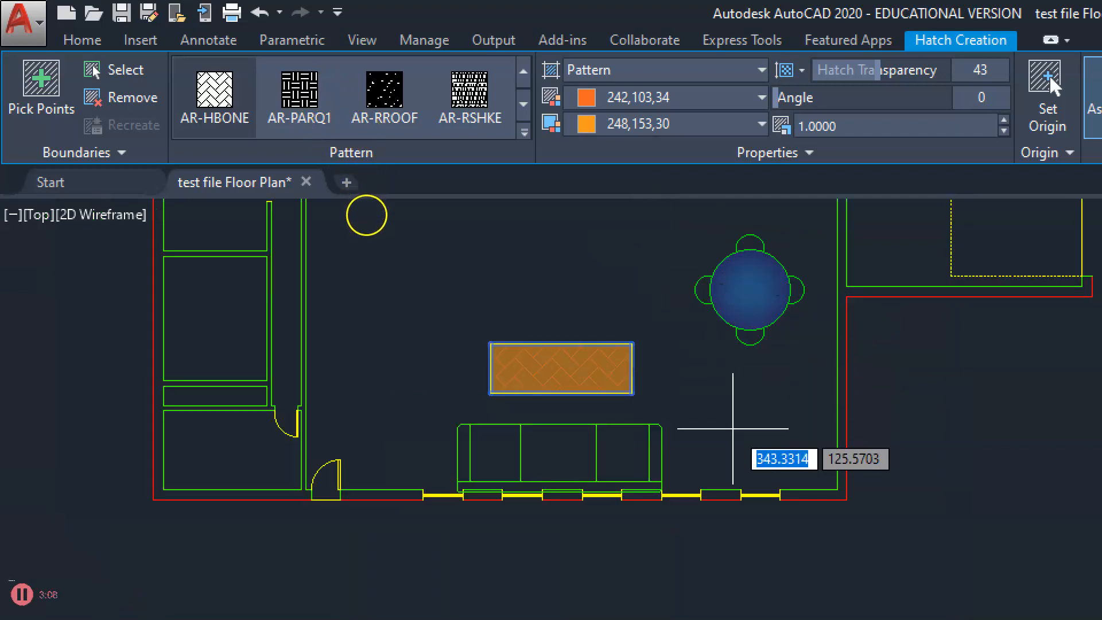
{"action": "middle_click_drag", "start_coordinate": [712, 385], "coordinate": [765, 460]}
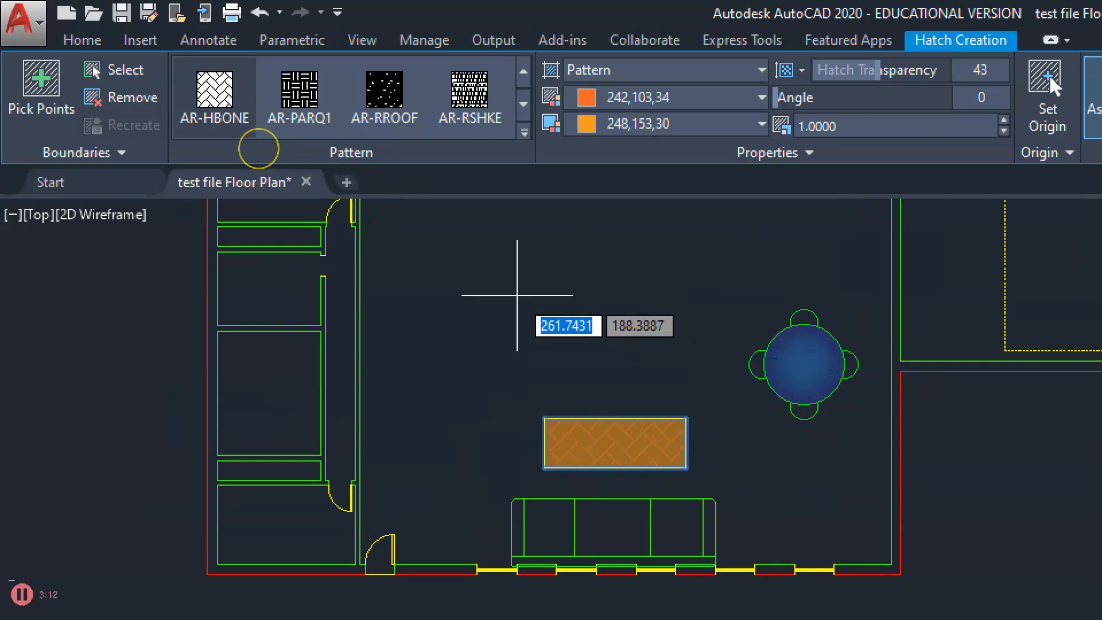
{"action": "middle_click_drag", "start_coordinate": [517, 295], "coordinate": [364, 246]}
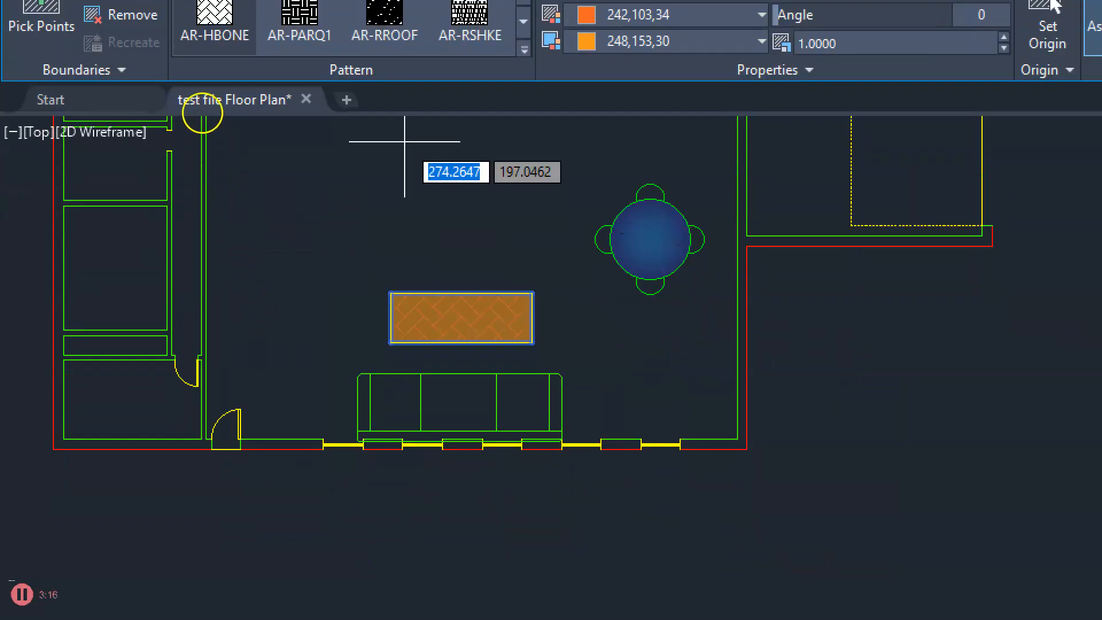
{"action": "middle_click_drag", "start_coordinate": [450, 172], "coordinate": [475, 270]}
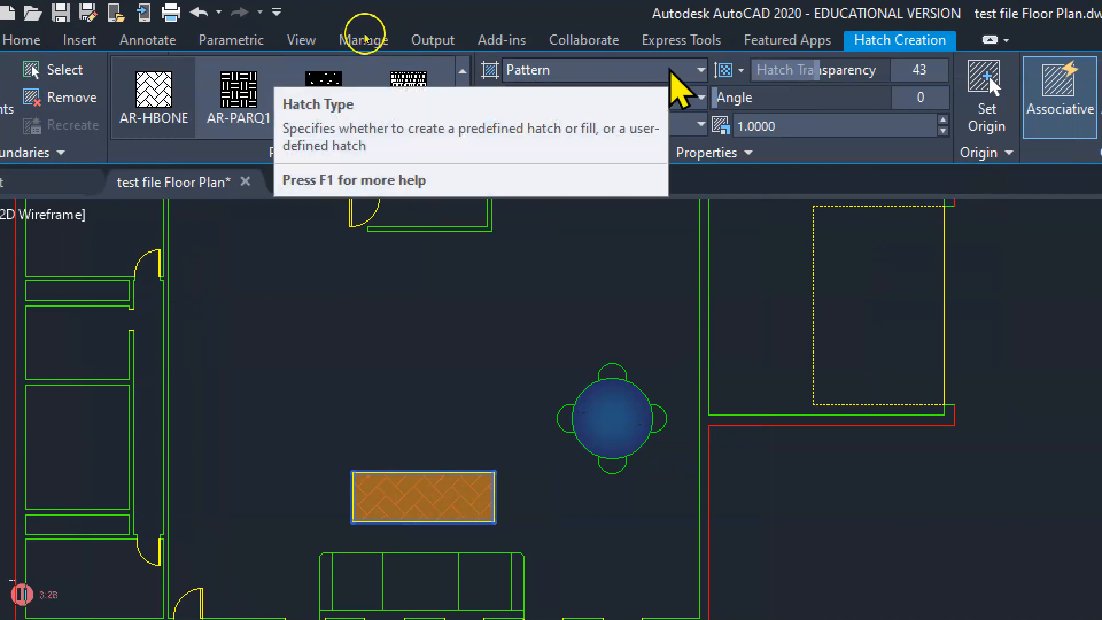
Step: Try the Gradient hatch type on the rectangle, then return it to Pattern and finish the hatch
{"action": "left_click", "coordinate": [689, 81]}
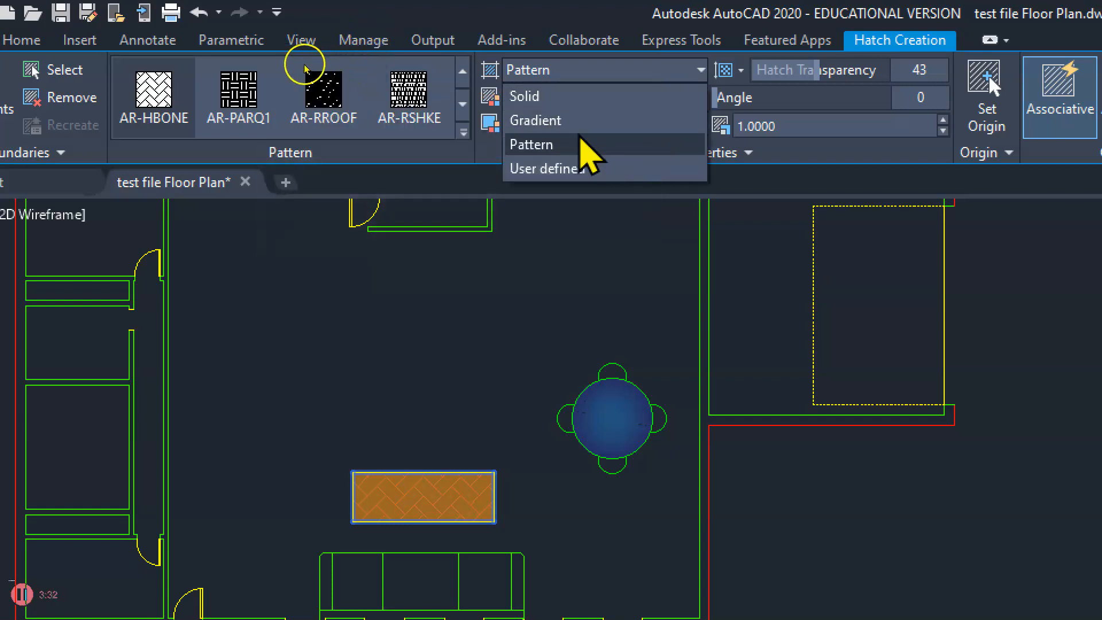
{"action": "left_click", "coordinate": [540, 122]}
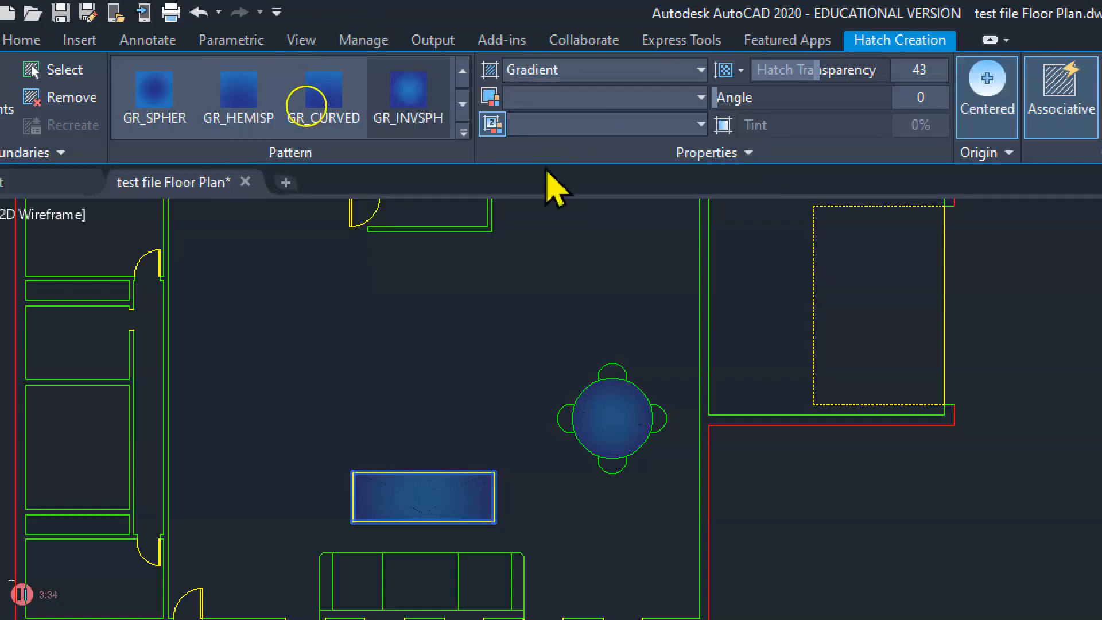
{"action": "left_click", "coordinate": [611, 76]}
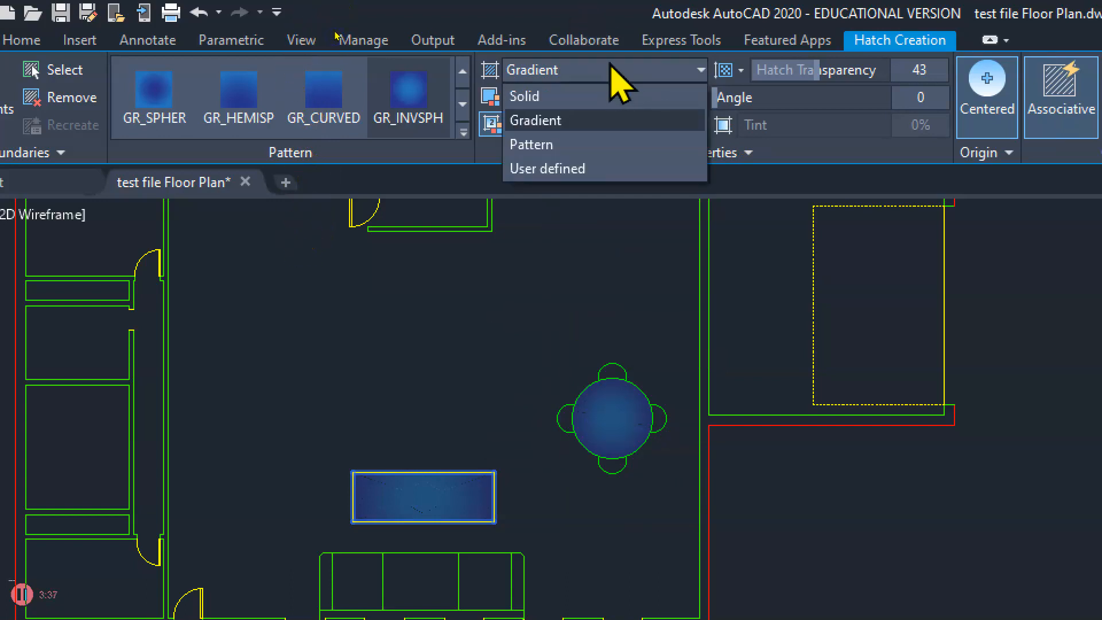
{"action": "left_click", "coordinate": [600, 145]}
{"action": "key", "text": "Return"}
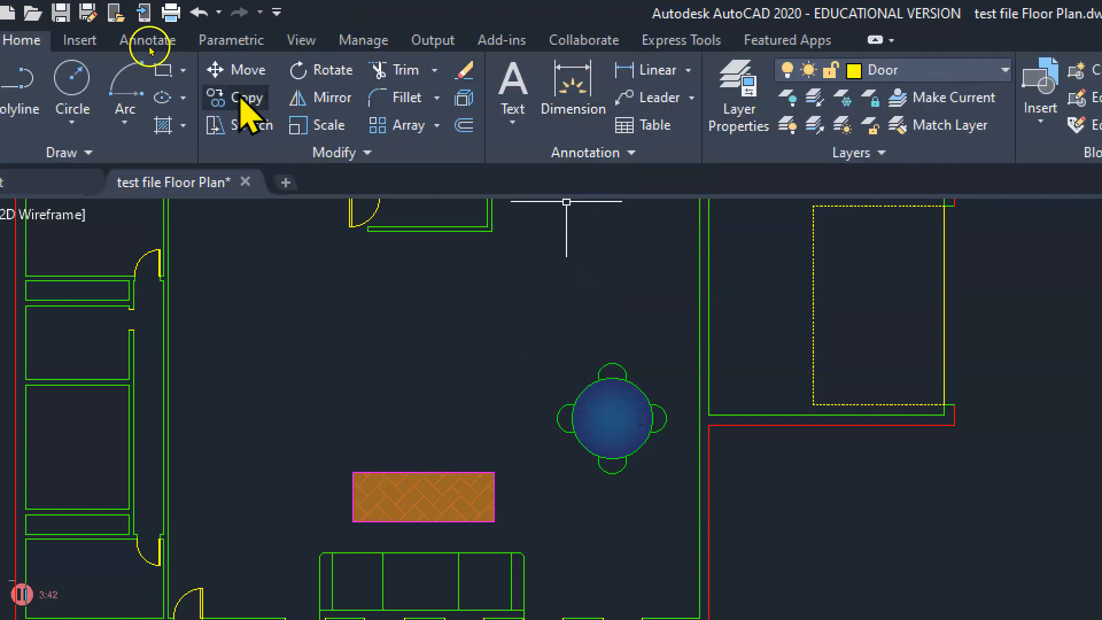
Step: Start a gradient fill and set its first color to 205,105,40
{"action": "left_click", "coordinate": [183, 123]}
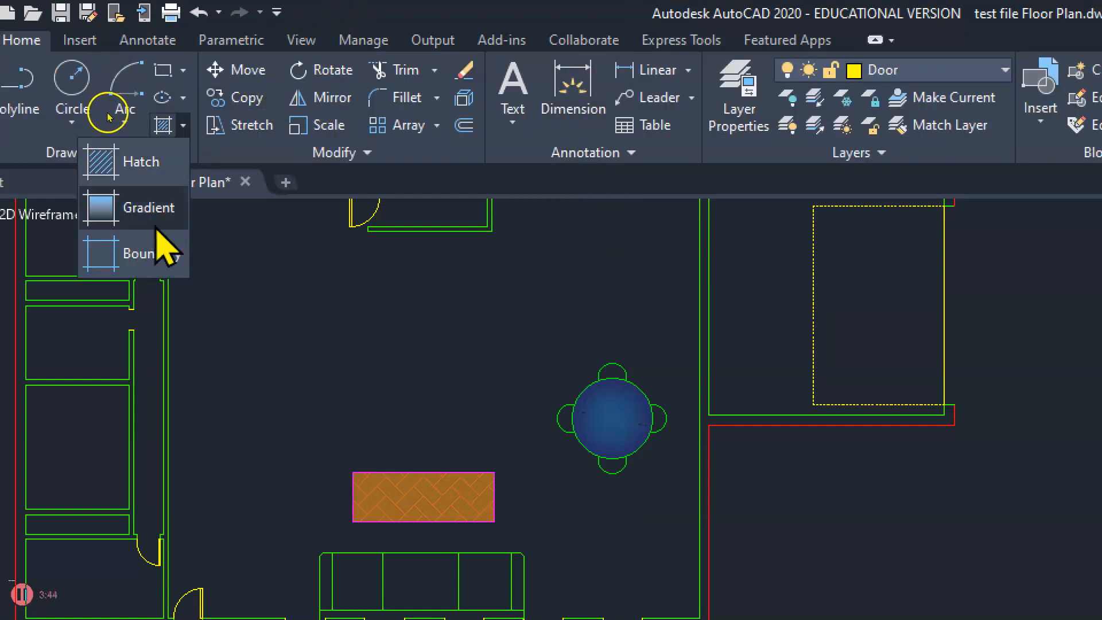
{"action": "left_click", "coordinate": [156, 208]}
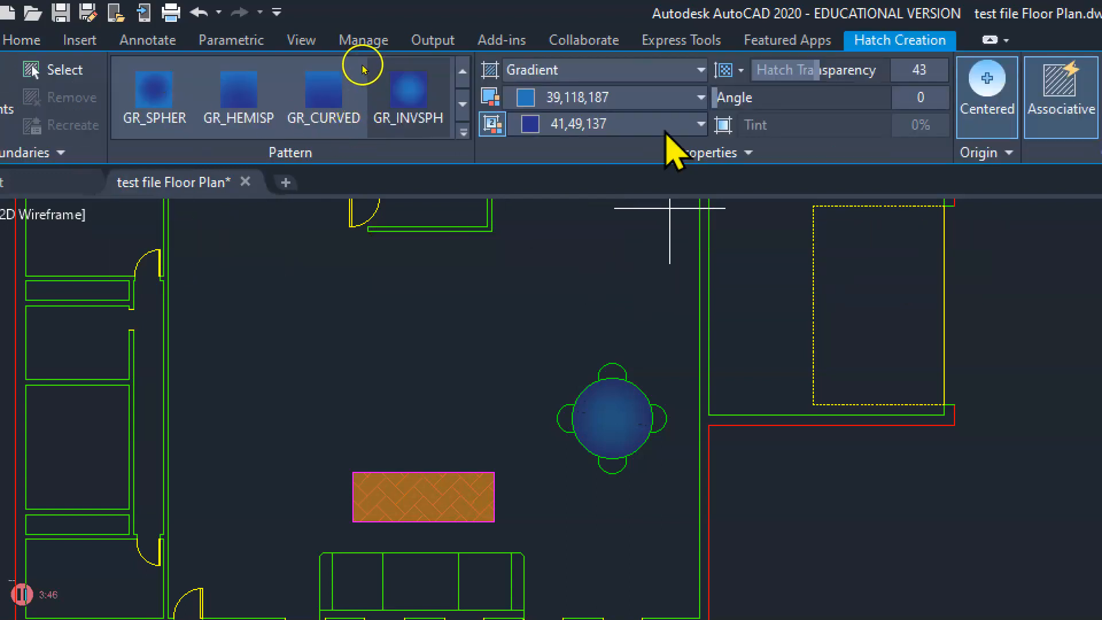
{"action": "middle_click_drag", "start_coordinate": [548, 296], "coordinate": [621, 202]}
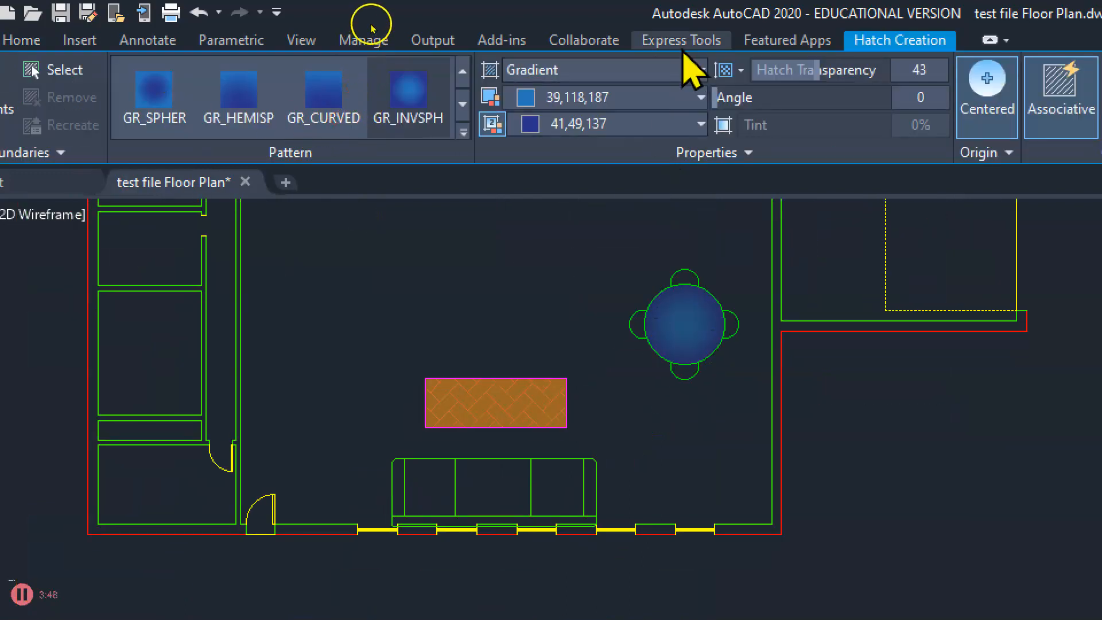
{"action": "left_click", "coordinate": [700, 98]}
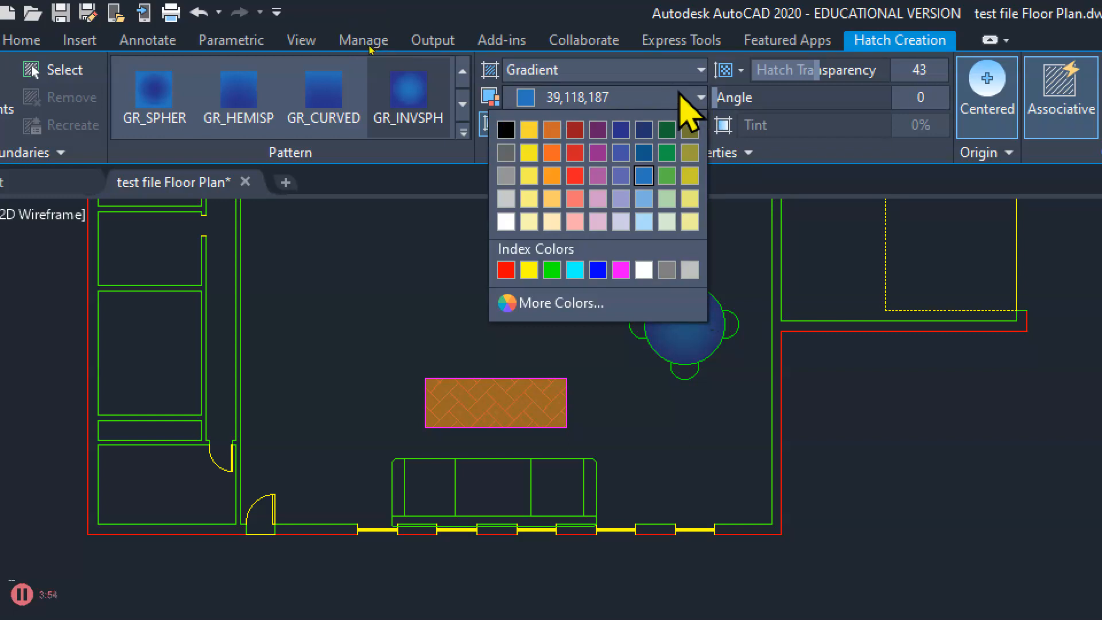
{"action": "left_click", "coordinate": [552, 130]}
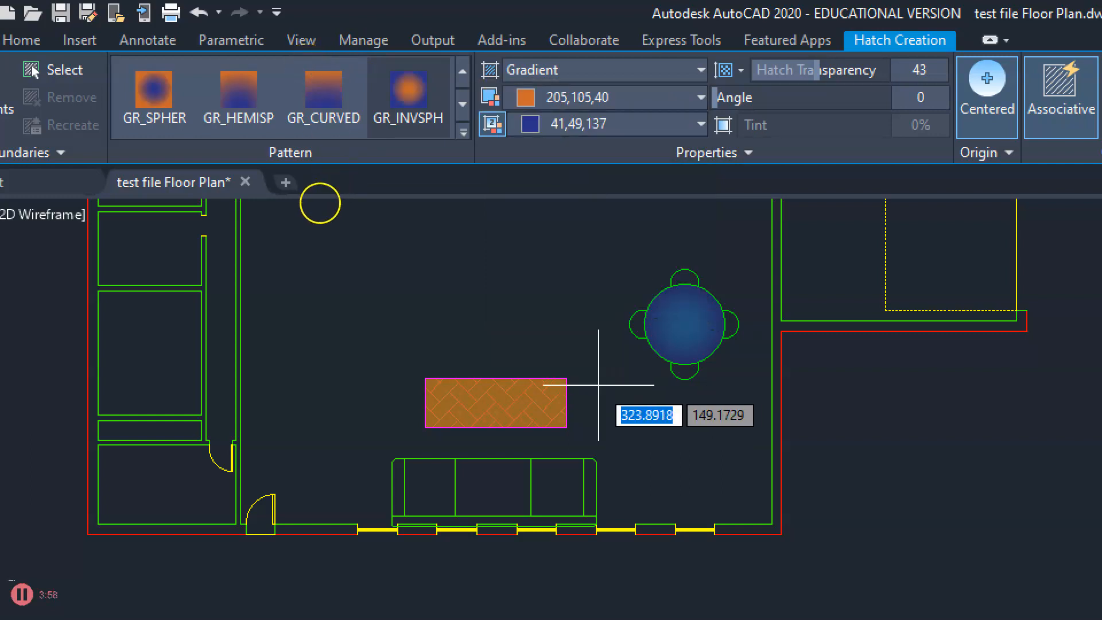
Step: Fill the sofa's three seat sections with the GR_INVSPH gradient
{"action": "left_click", "coordinate": [423, 490]}
{"action": "left_click", "coordinate": [495, 480]}
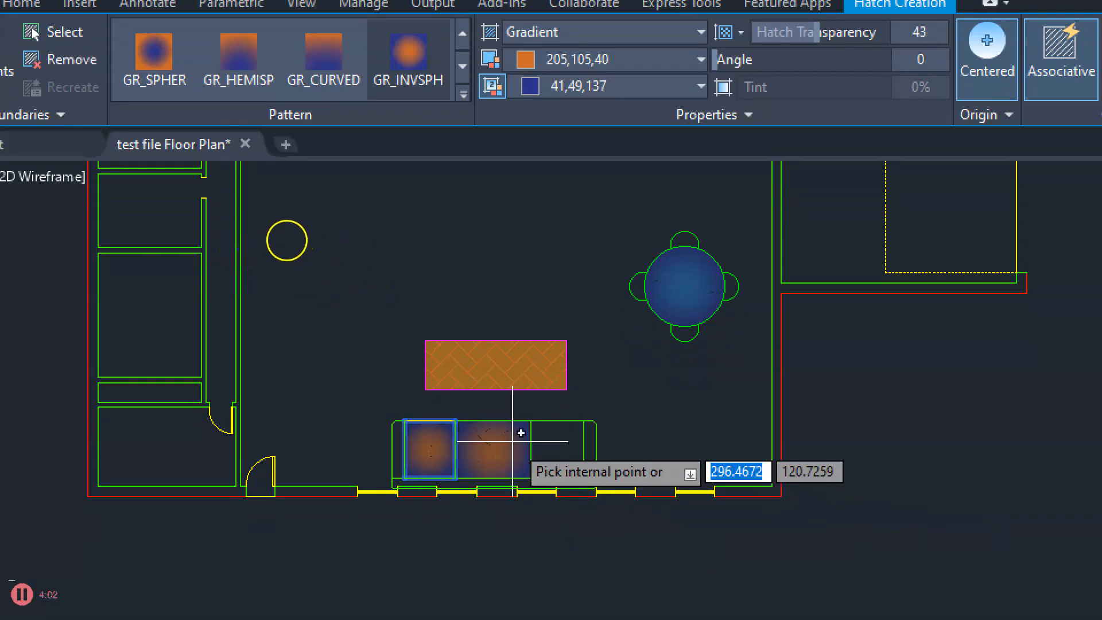
{"action": "left_click", "coordinate": [577, 442]}
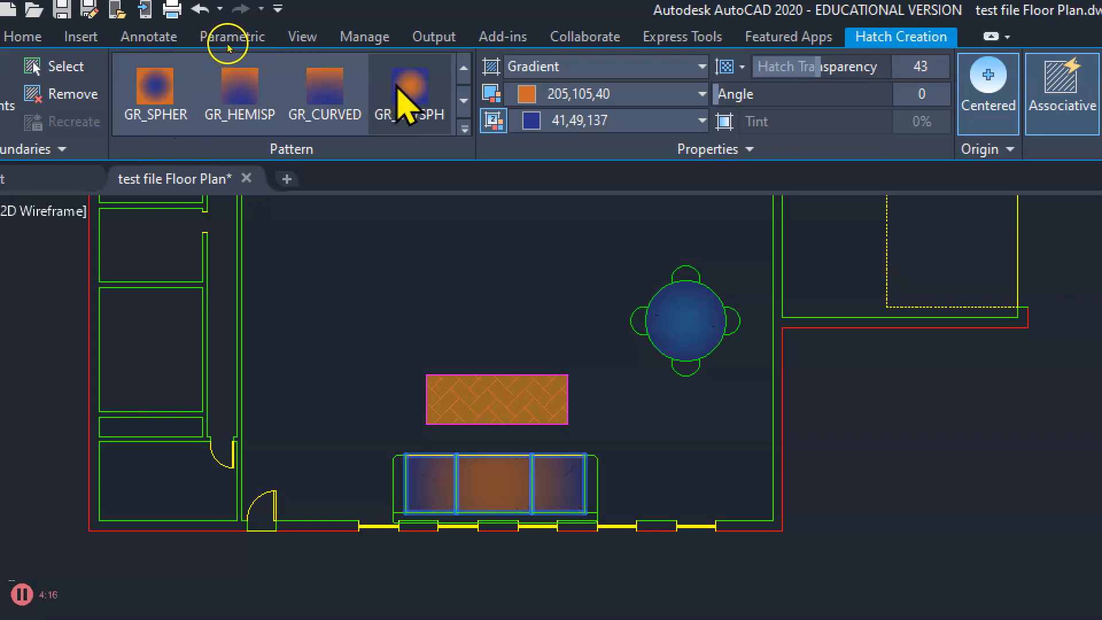
Step: Try the GR_LINEAR and GR_CYLIN gradient patterns on the sofa seats, and settle on GR_INVCYL
{"action": "left_click", "coordinate": [464, 68]}
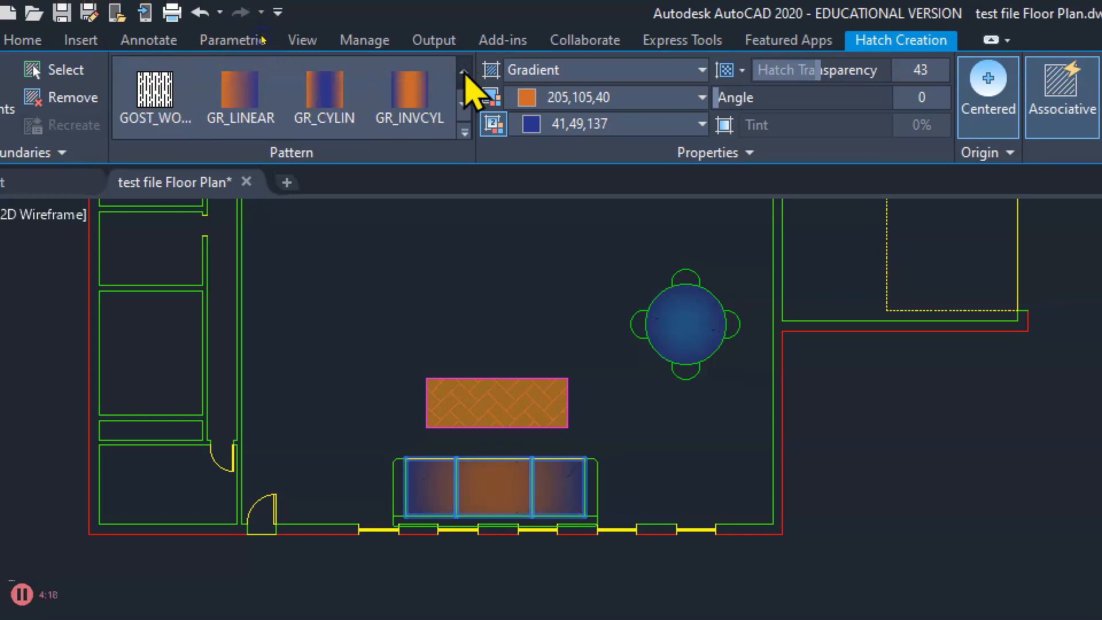
{"action": "left_click", "coordinate": [408, 103]}
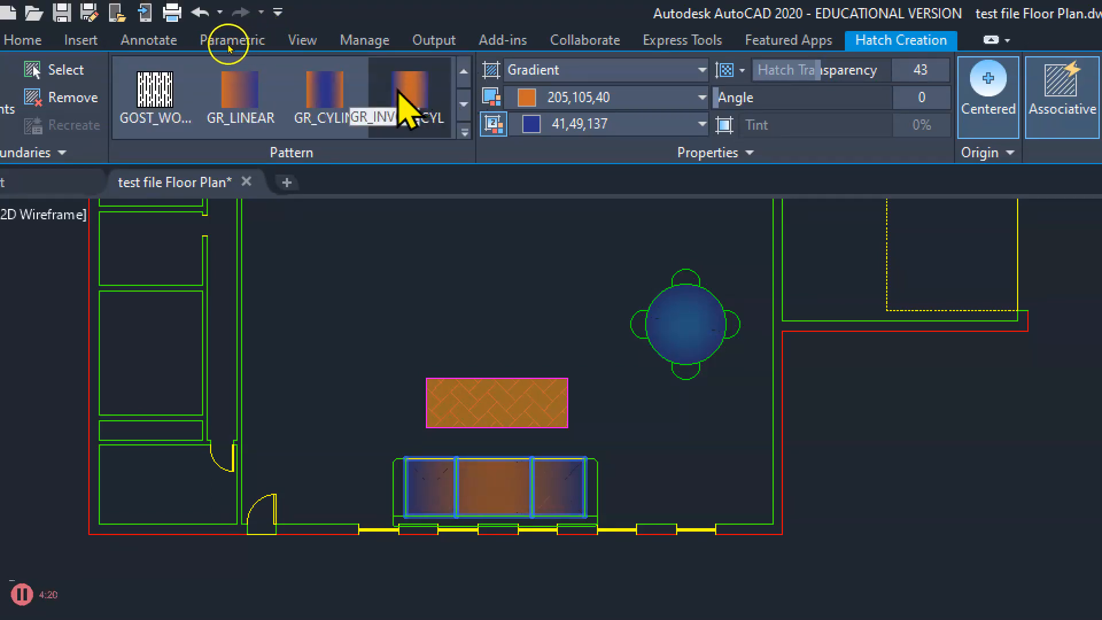
{"action": "left_click", "coordinate": [314, 93]}
{"action": "left_click", "coordinate": [241, 92]}
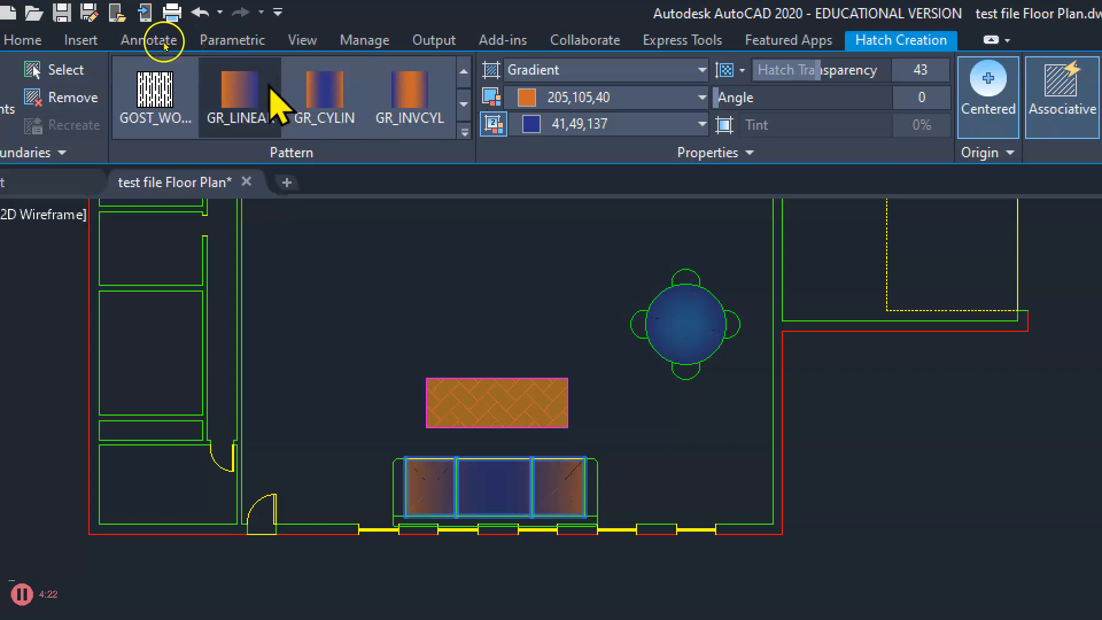
{"action": "left_click", "coordinate": [322, 89]}
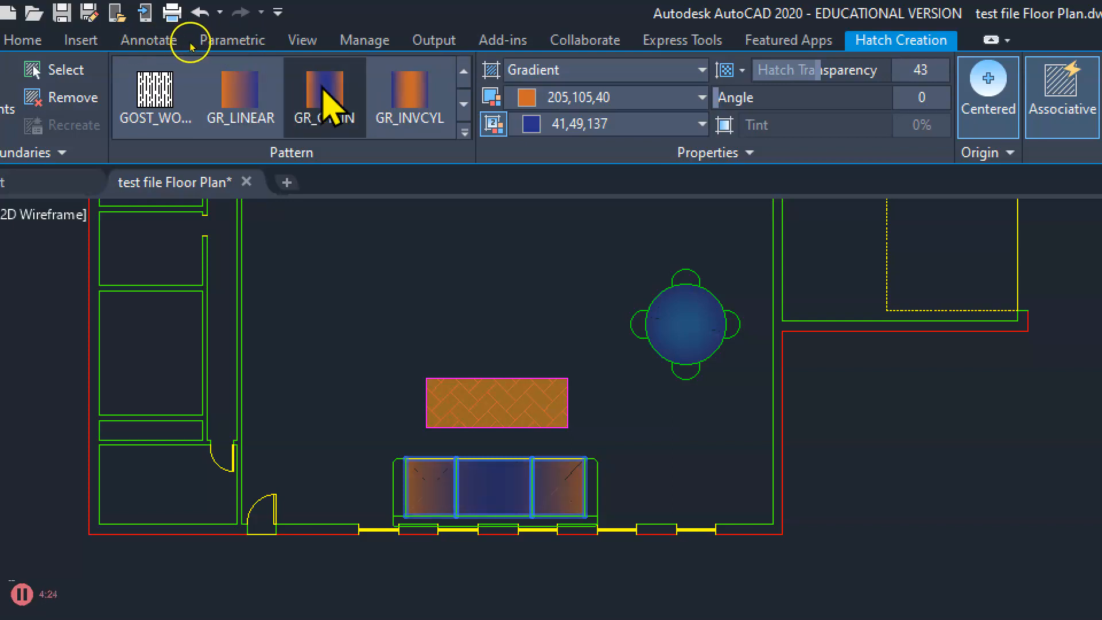
{"action": "left_click", "coordinate": [405, 93]}
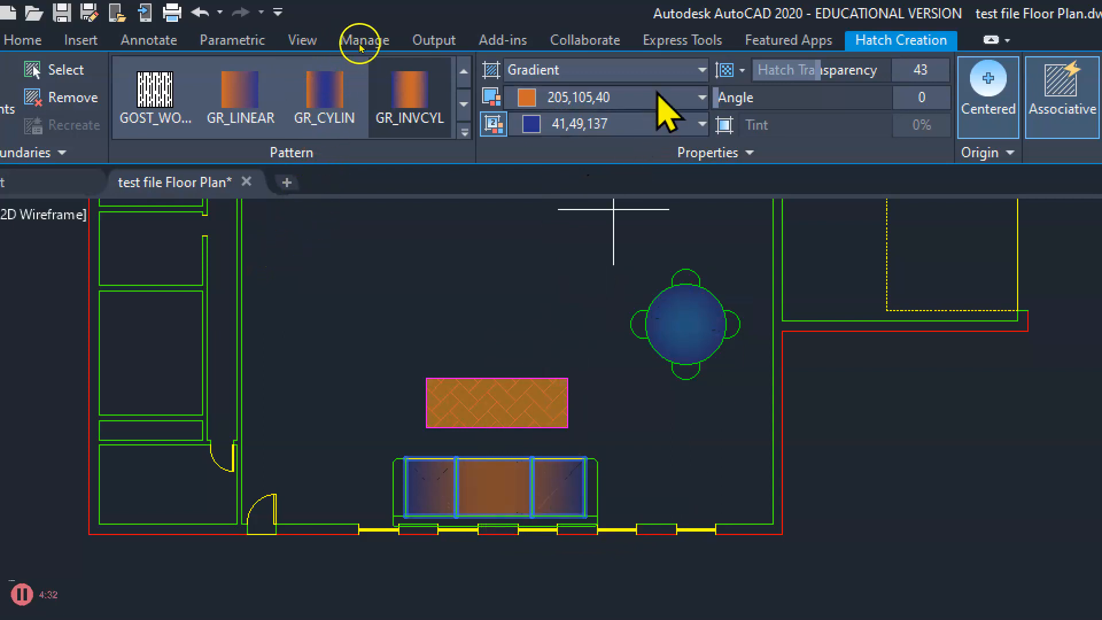
Step: Set the sofa gradient's second color to 248,153,30 and its transparency to 58
{"action": "left_click", "coordinate": [654, 124]}
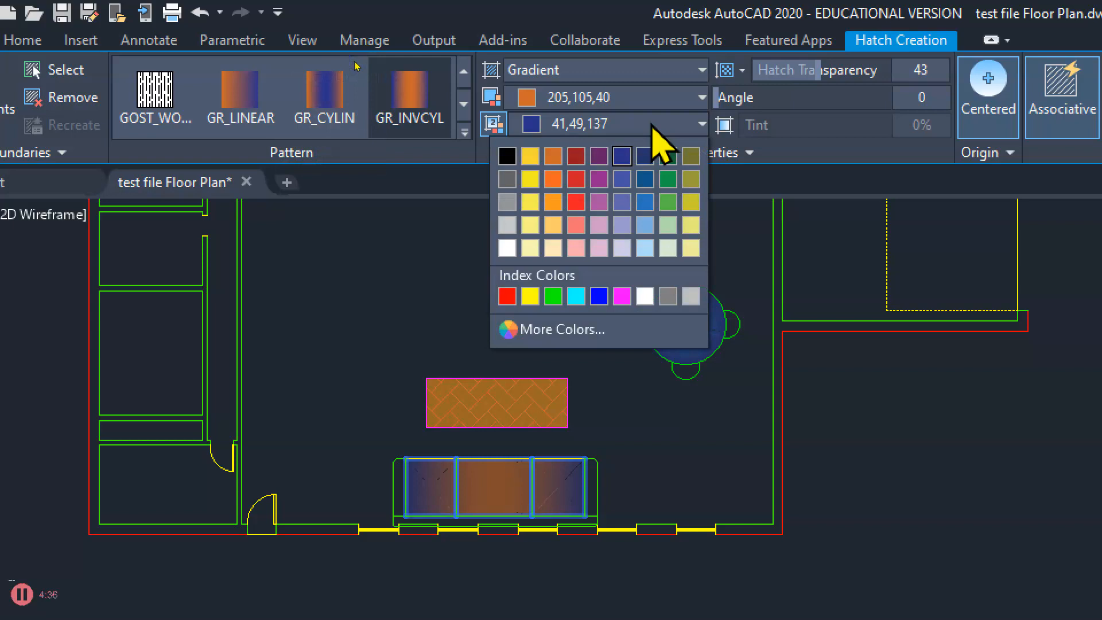
{"action": "left_click", "coordinate": [554, 202]}
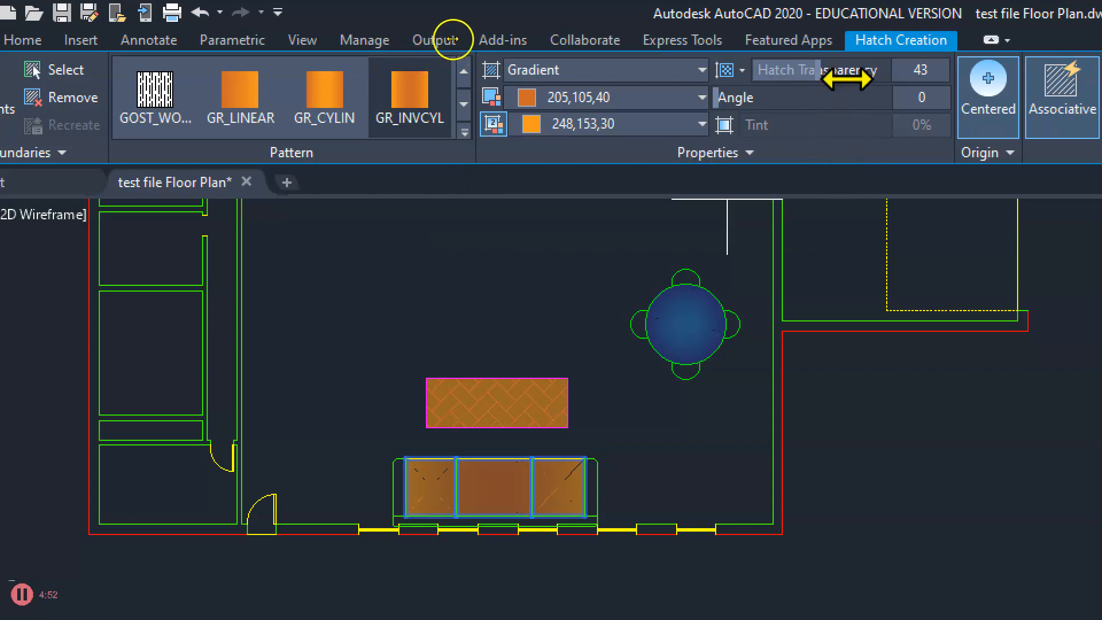
{"action": "left_click_drag", "start_coordinate": [812, 70], "coordinate": [757, 68]}
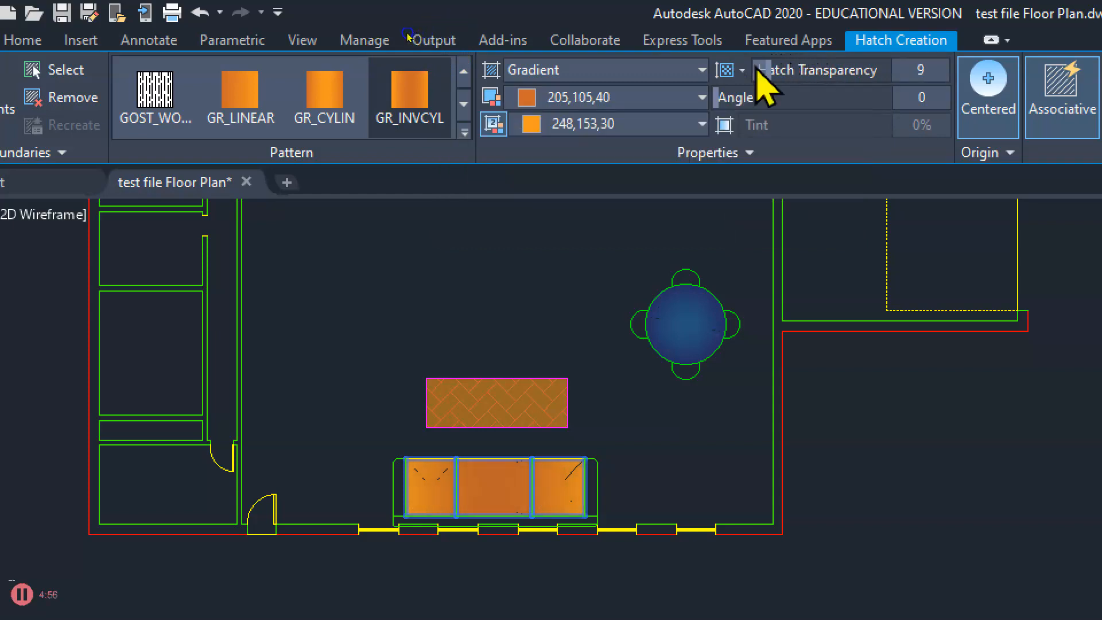
{"action": "mouse_move", "coordinate": [756, 71]}
{"action": "left_mouse_down"}
{"action": "mouse_move", "coordinate": [898, 72]}
{"action": "mouse_move", "coordinate": [848, 70]}
{"action": "left_mouse_up"}
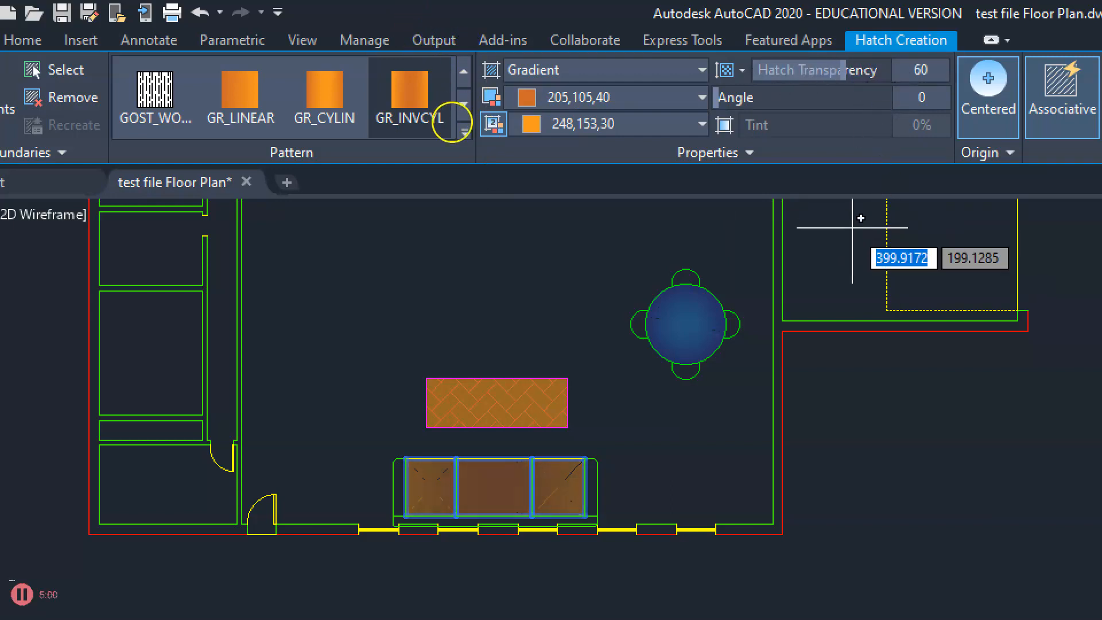
{"action": "mouse_move", "coordinate": [848, 70]}
{"action": "left_mouse_down"}
{"action": "mouse_move", "coordinate": [782, 69]}
{"action": "mouse_move", "coordinate": [866, 68]}
{"action": "mouse_move", "coordinate": [763, 69]}
{"action": "mouse_move", "coordinate": [816, 70]}
{"action": "left_mouse_up"}
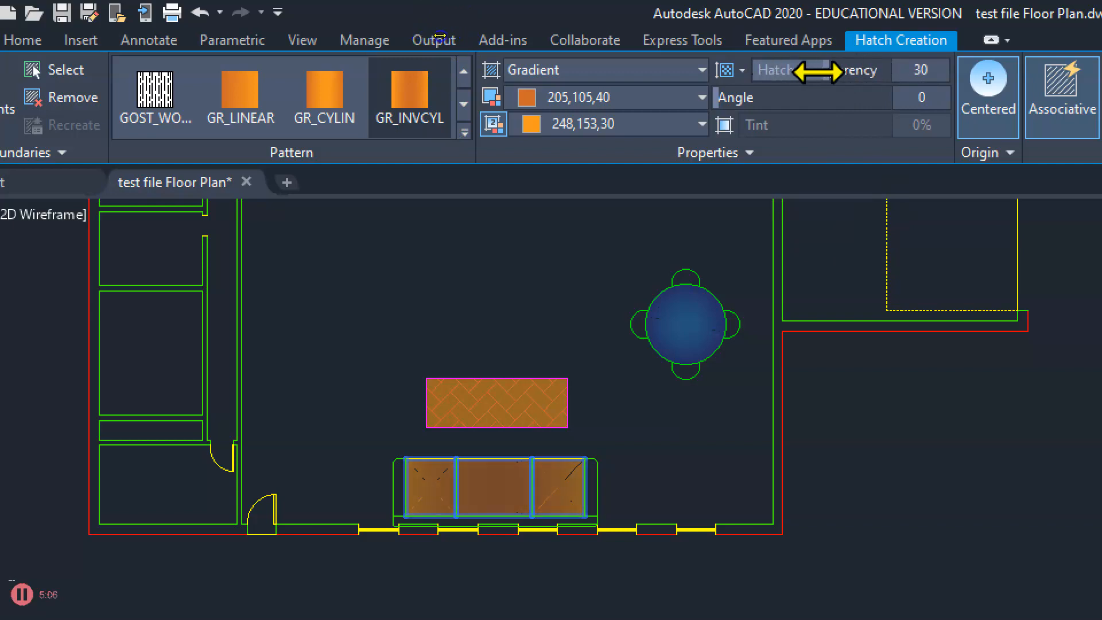
{"action": "left_click_drag", "start_coordinate": [887, 71], "coordinate": [834, 79]}
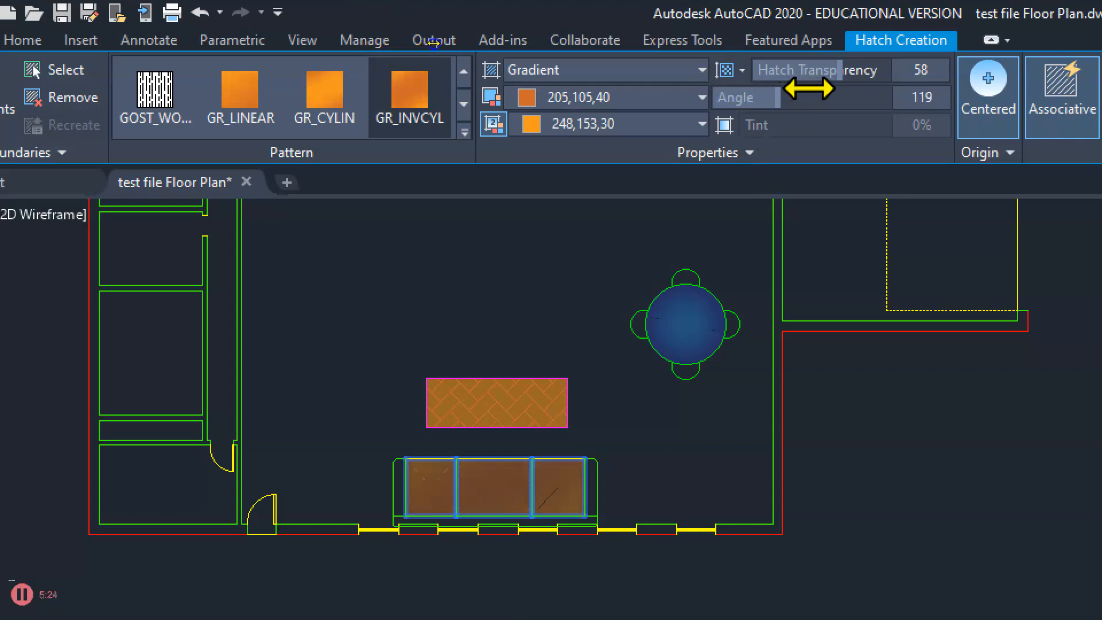
Step: Set the sofa gradient's angle to 203 and finish the fill
{"action": "left_click_drag", "start_coordinate": [821, 87], "coordinate": [855, 89]}
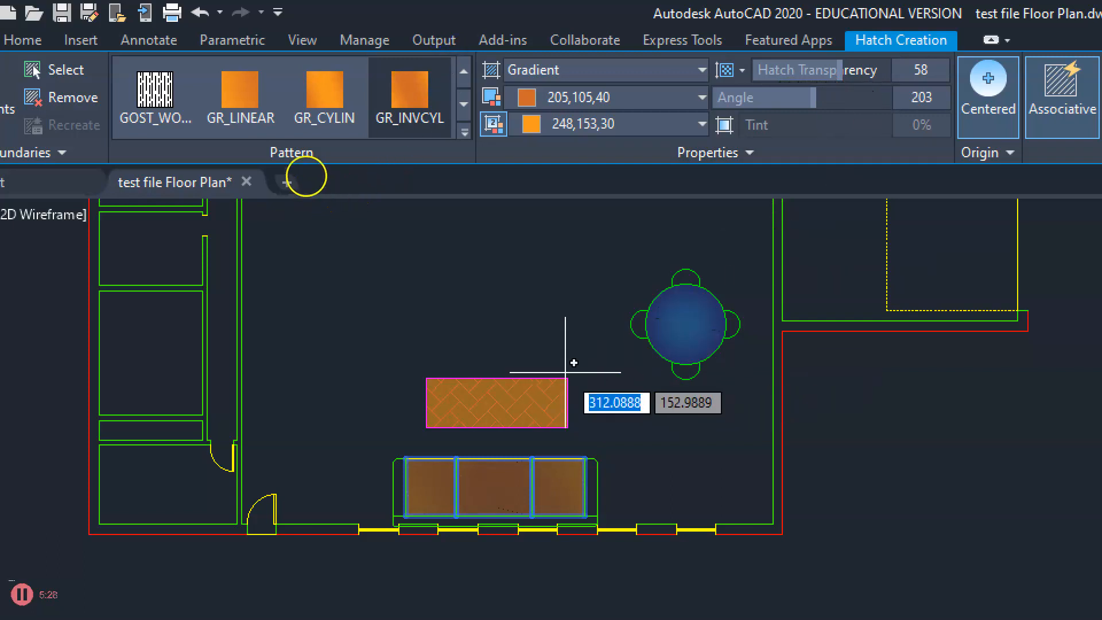
{"action": "key", "text": "Return"}
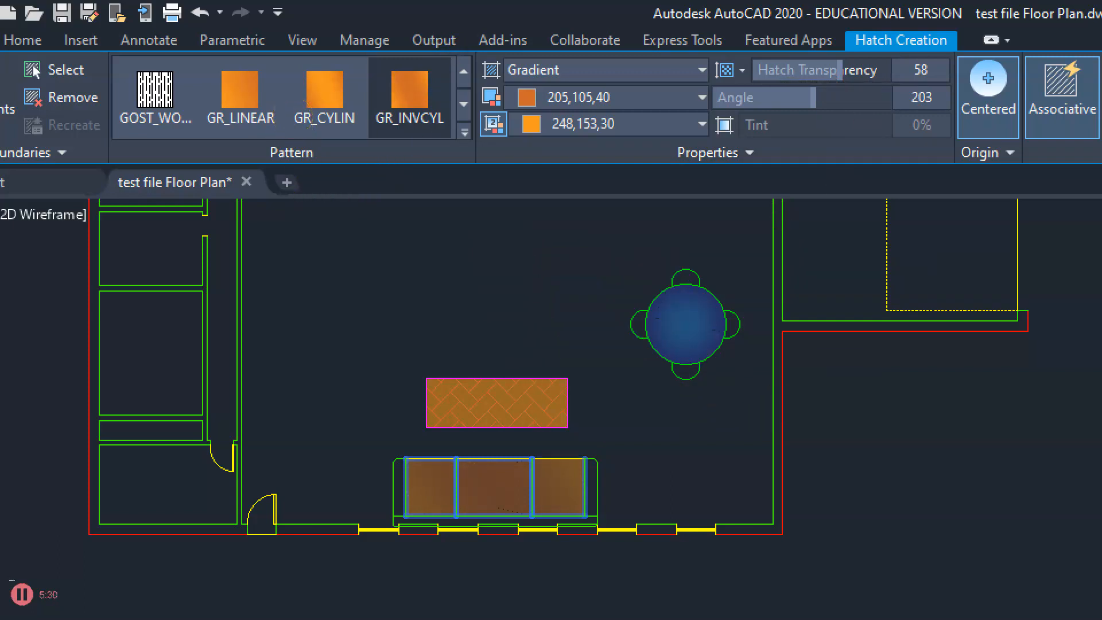
Step: Set the angle of the herringbone hatch in the rectangle in front of the sofa to 240
{"action": "left_click", "coordinate": [532, 408]}
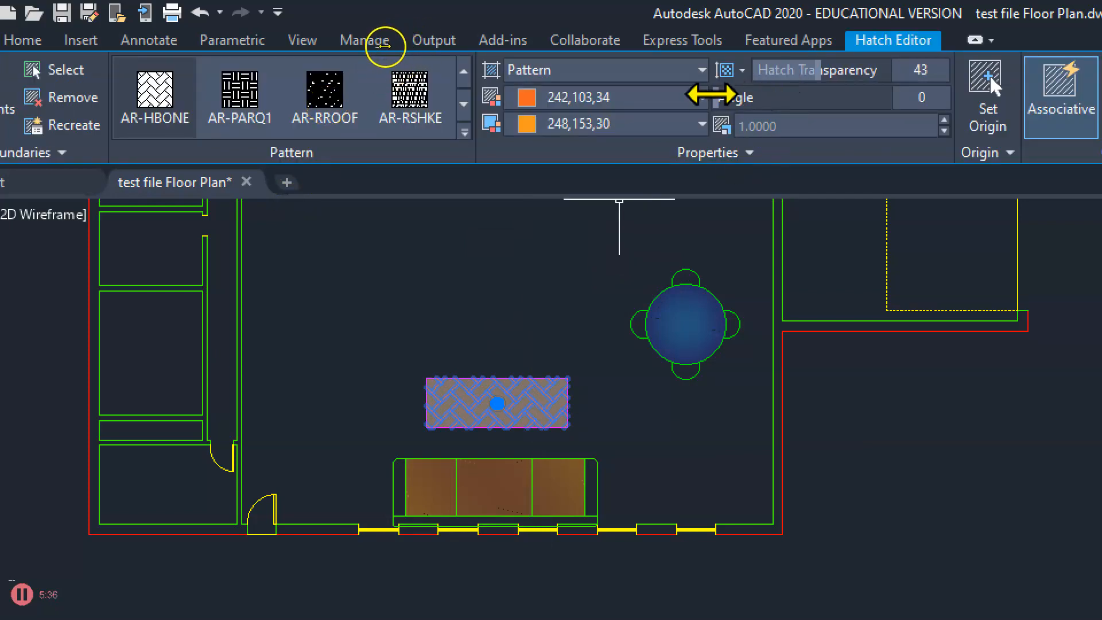
{"action": "left_click_drag", "start_coordinate": [717, 98], "coordinate": [880, 91]}
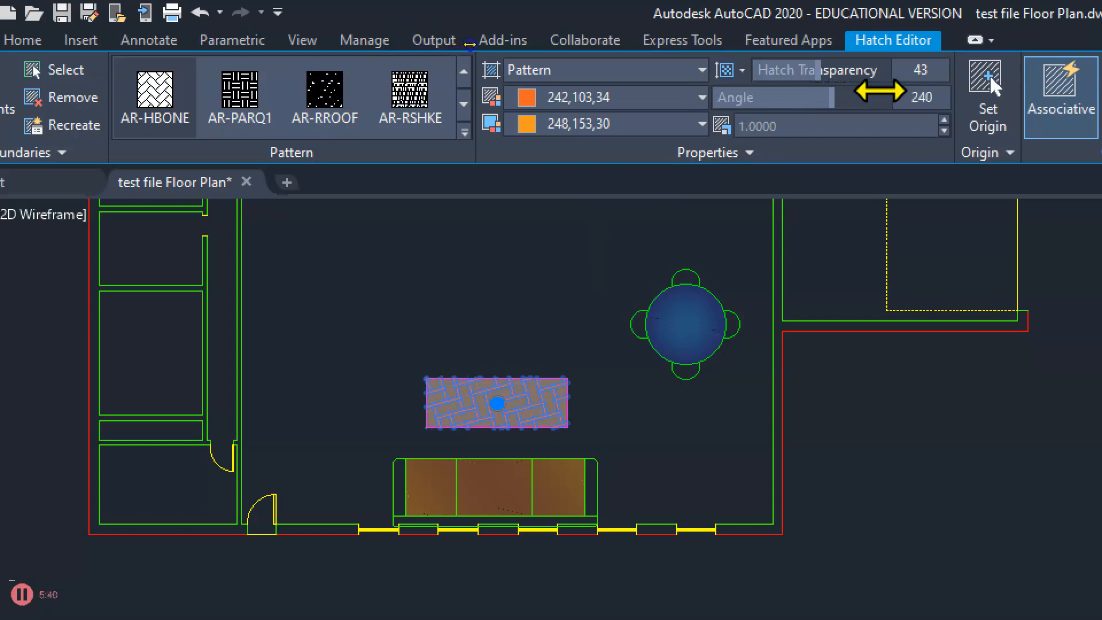